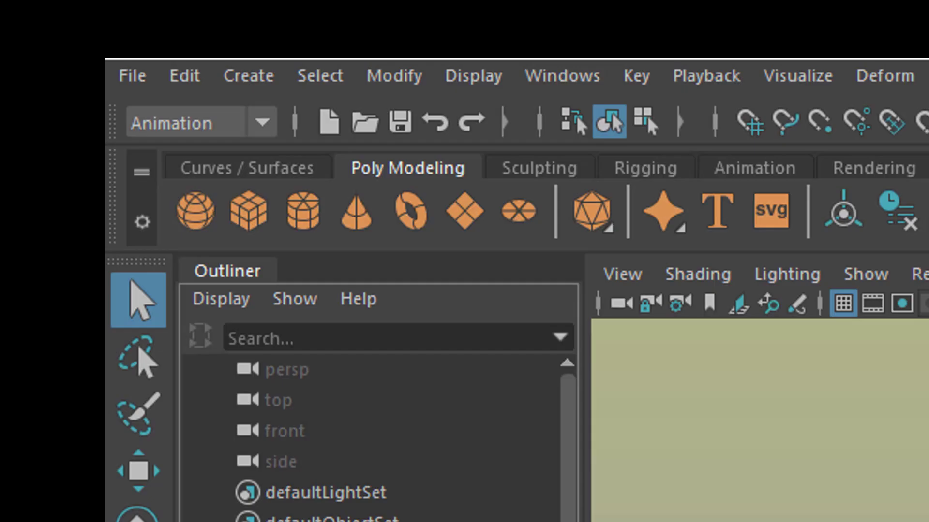
# Switch the menus from Animation to the Modeling set, passing briefly through Rigging.
pyautogui.press('F2')
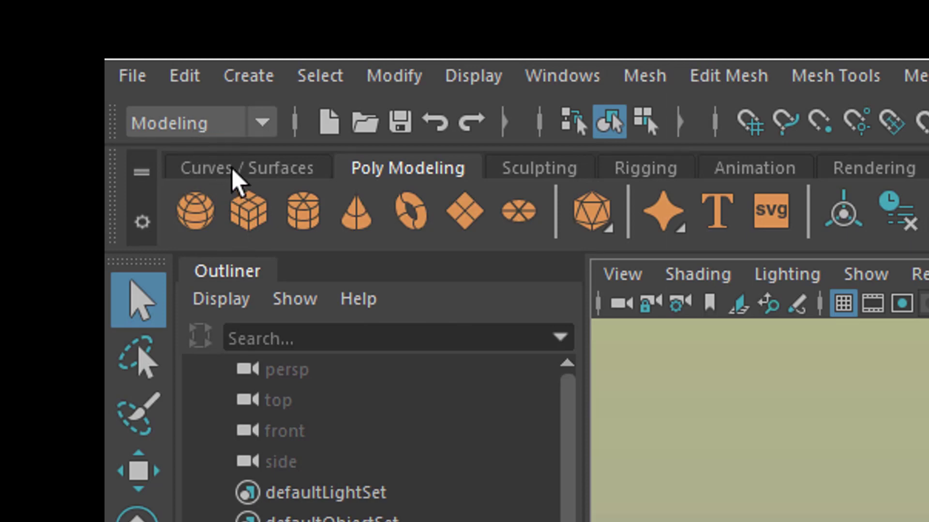
pyautogui.press('F3')
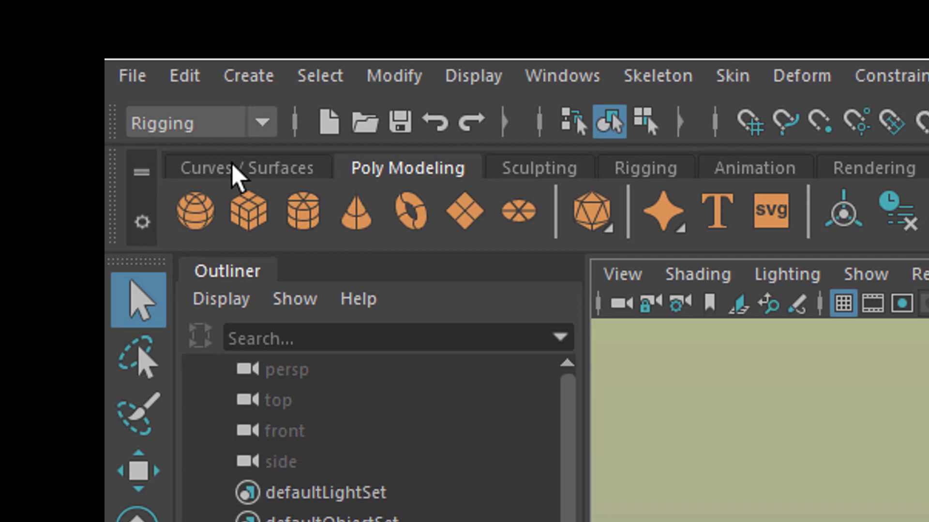
pyautogui.press('F2')
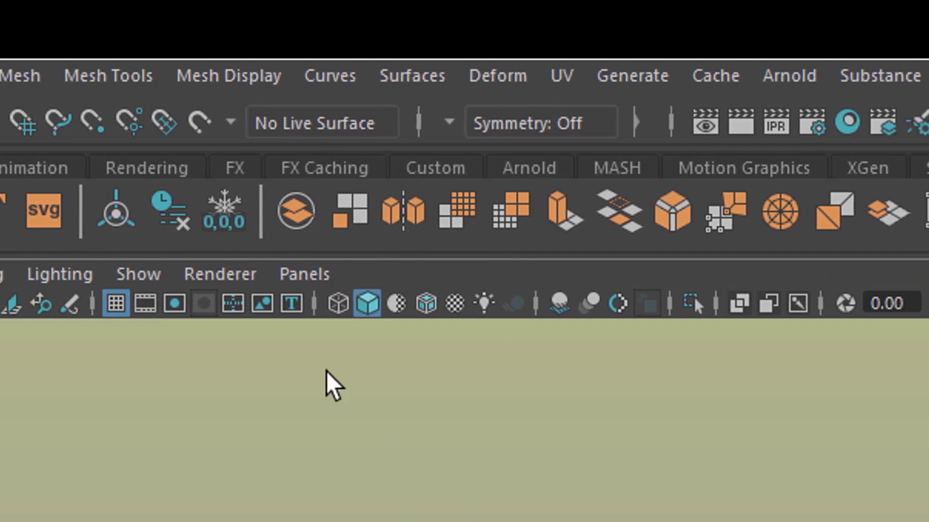
# Tear off the Deform > Nonlinear menu as a floating window placed to the right.
pyautogui.click(536, 78)
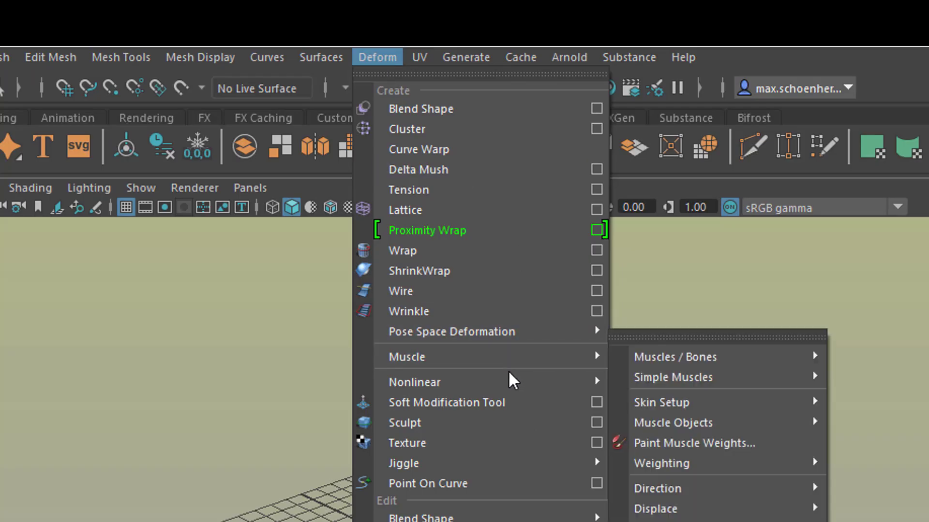
pyautogui.moveTo(511, 383)
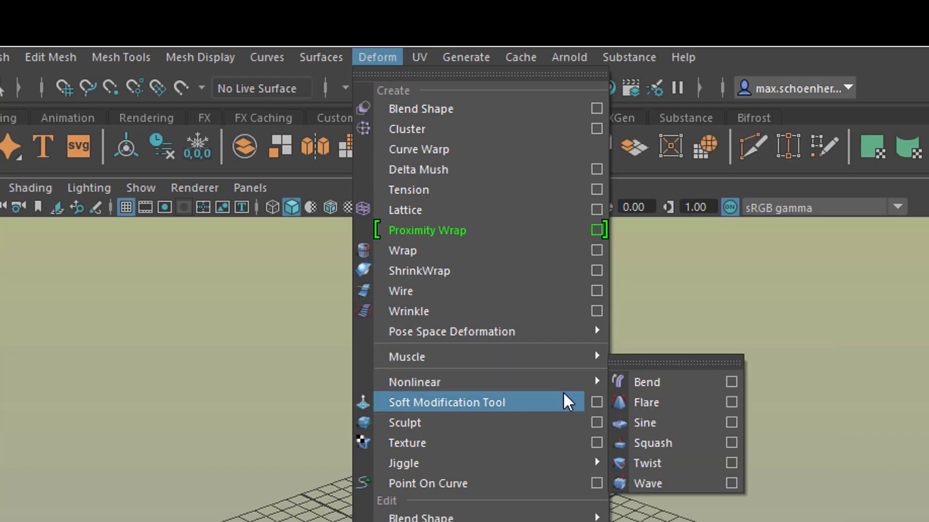
pyautogui.click(624, 364)
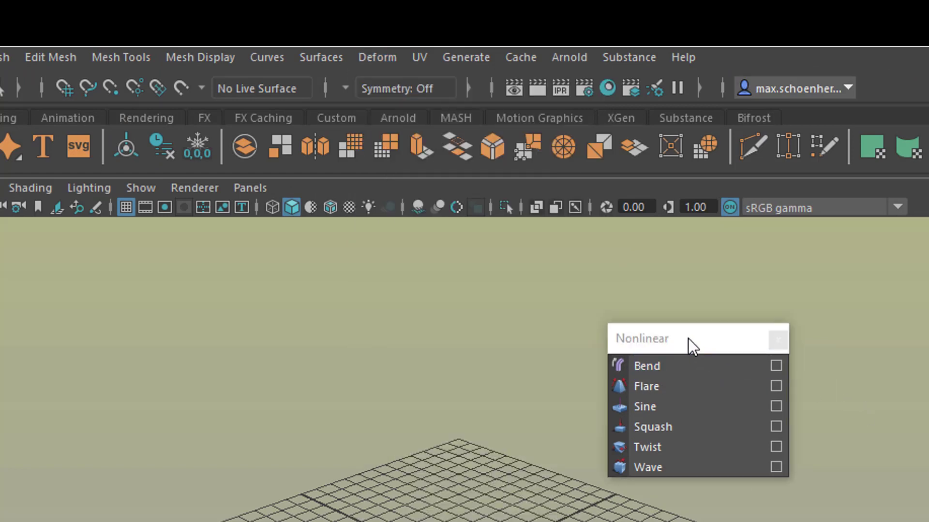
pyautogui.moveTo(690, 343); pyautogui.dragTo(843, 348)
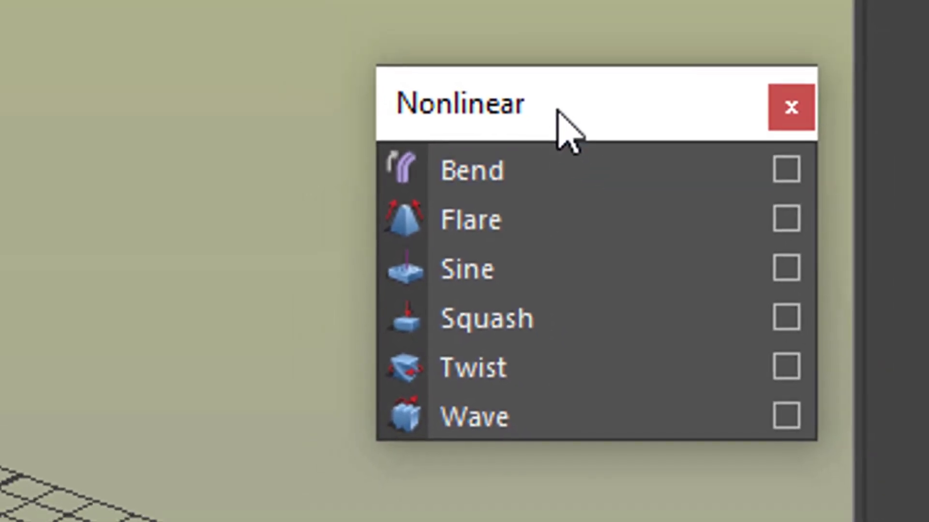
# Apply a Twist deformer to the sphere from the floating Nonlinear window.
pyautogui.moveTo(559, 124); pyautogui.dragTo(715, 156)
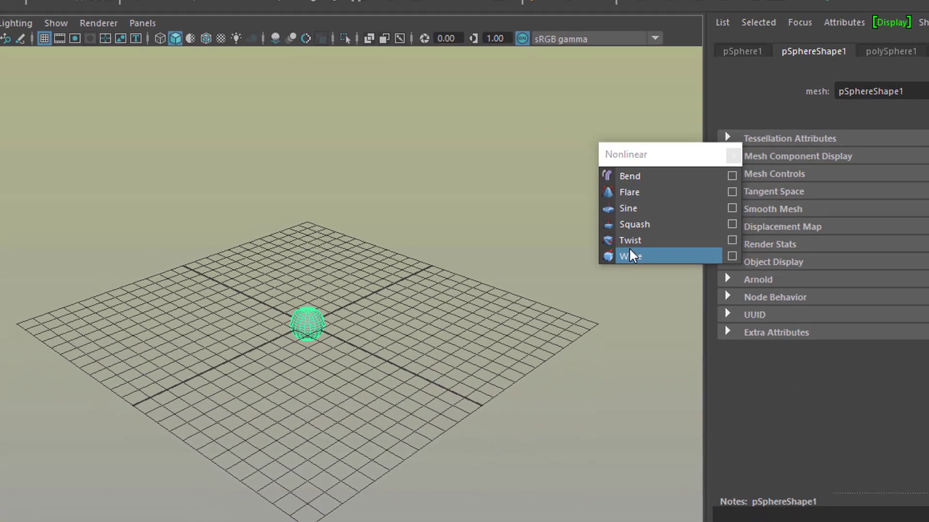
pyautogui.click(629, 249)
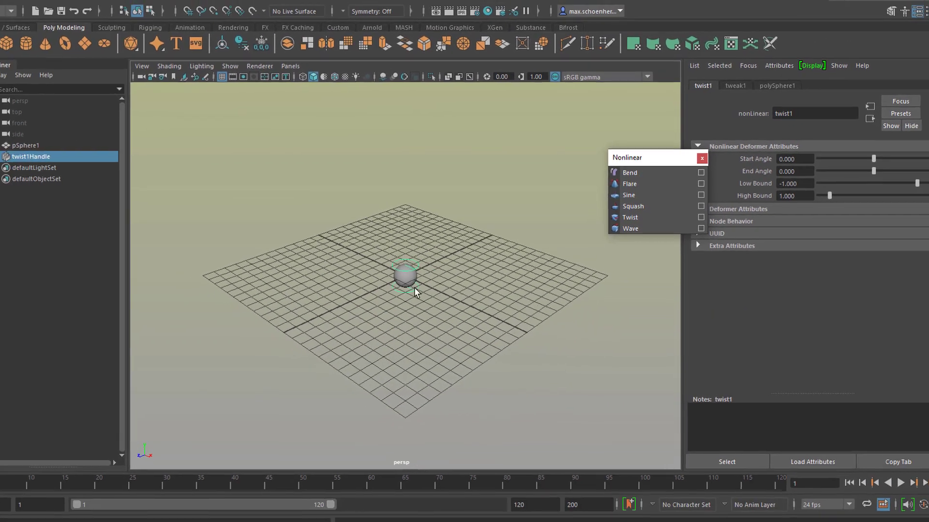
pyautogui.keyDown('alt'); pyautogui.moveTo(417, 335); pyautogui.dragTo(757, 334, button='right'); pyautogui.keyUp('alt')
pyautogui.keyDown('alt'); pyautogui.moveTo(757, 334); pyautogui.dragTo(531, 335); pyautogui.keyUp('alt')
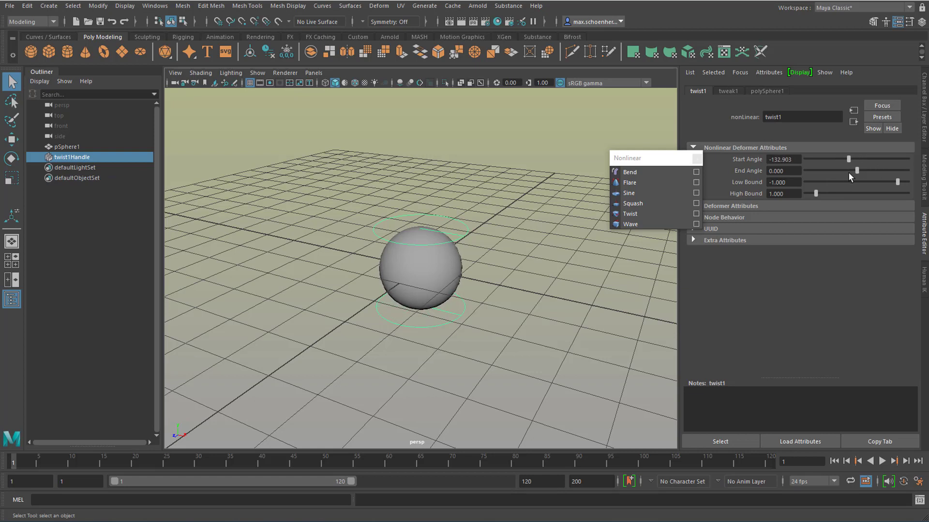
# Scale the twisted sphere tall in Y and tilt it toward the upper right.
pyautogui.click(428, 273)
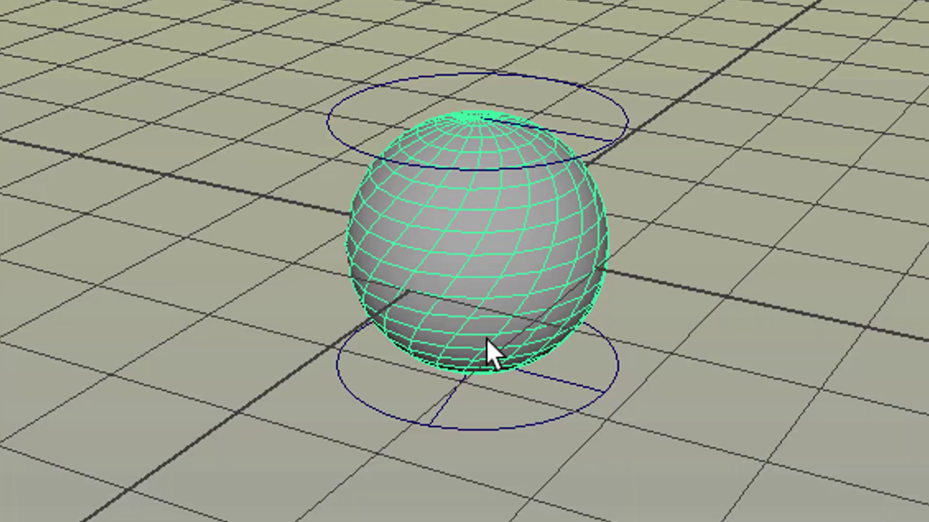
pyautogui.keyDown('alt'); pyautogui.moveTo(488, 351); pyautogui.dragTo(657, 372); pyautogui.keyUp('alt')
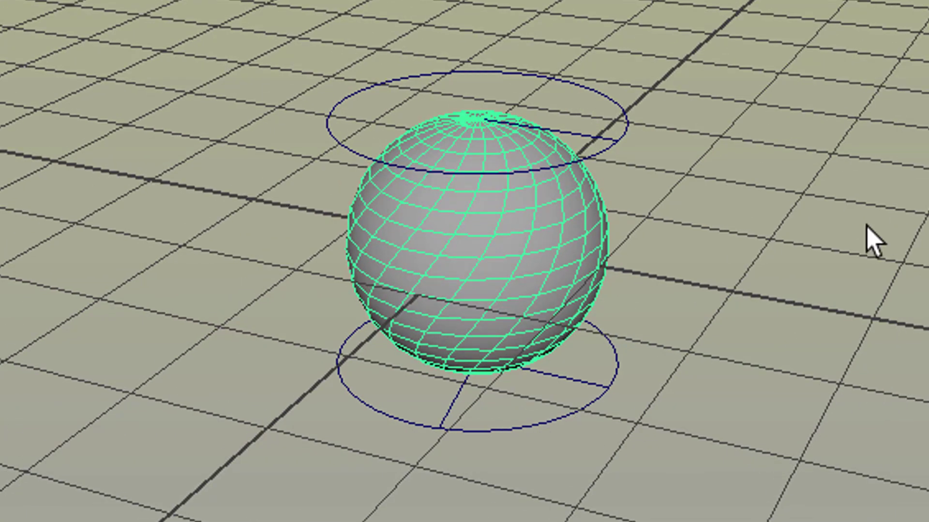
pyautogui.press('r')
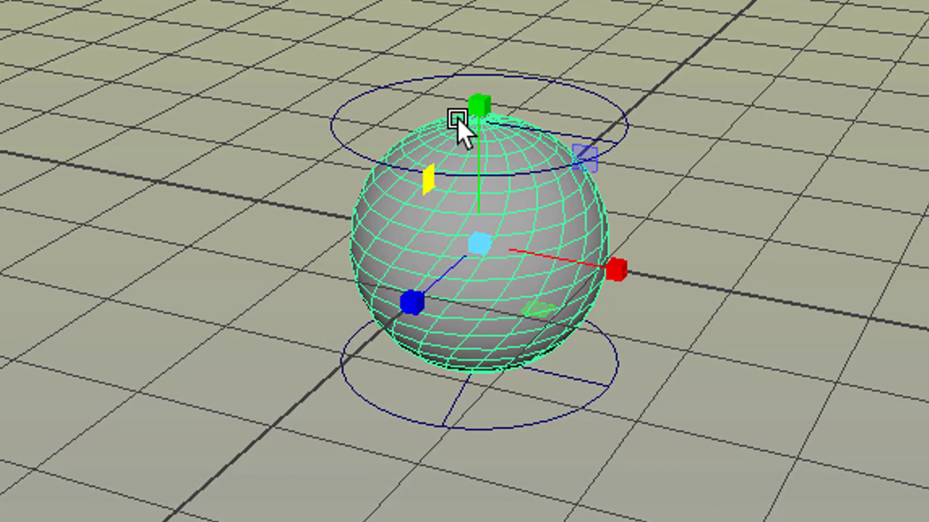
pyautogui.moveTo(478, 106); pyautogui.dragTo(478, 2)
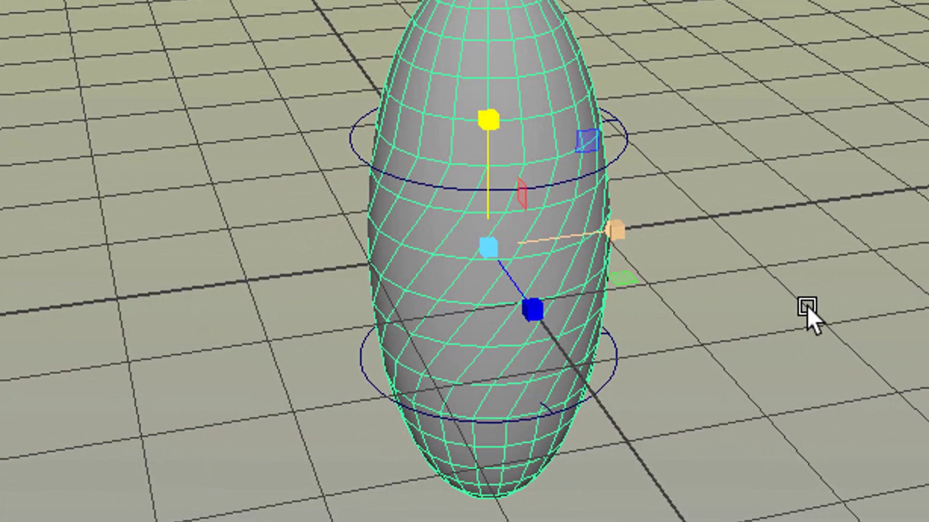
pyautogui.press('e')
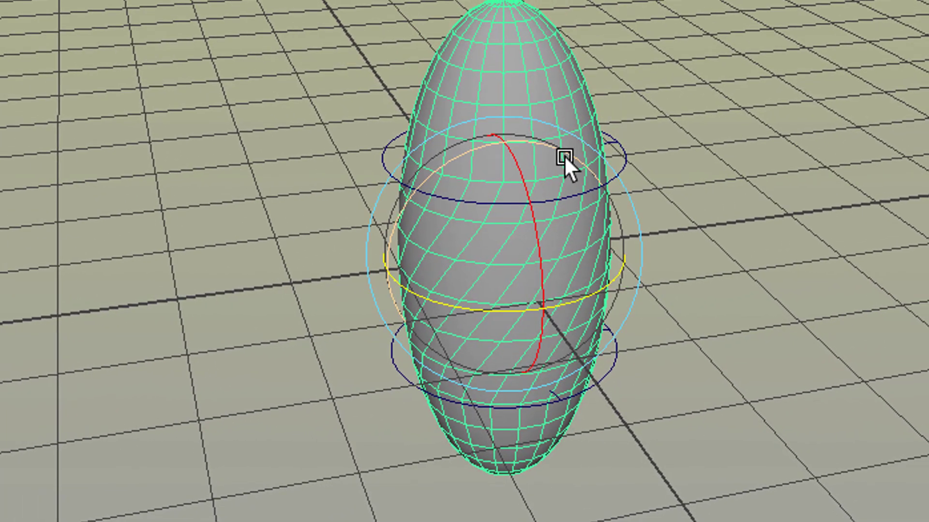
pyautogui.moveTo(564, 155); pyautogui.dragTo(923, 425)
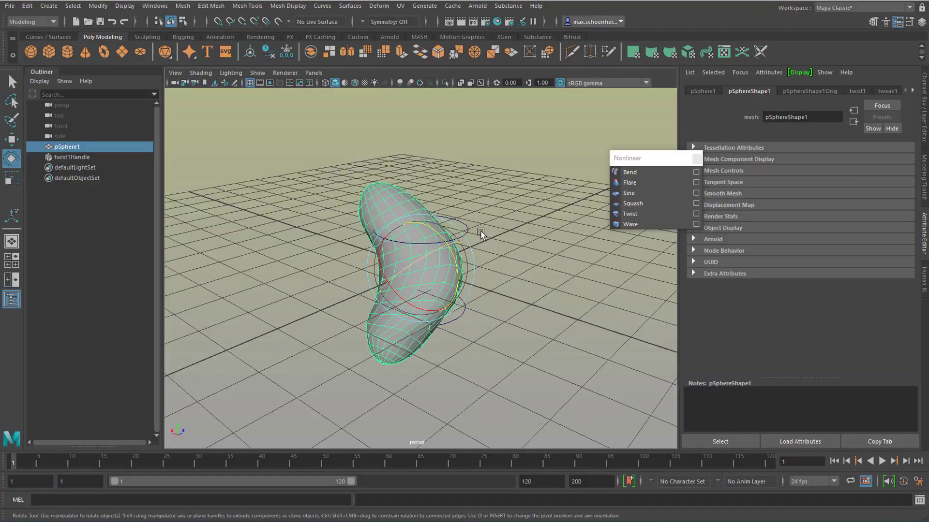
# Start a new scene, discarding the unsaved twisted sphere.
pyautogui.click(10, 6)
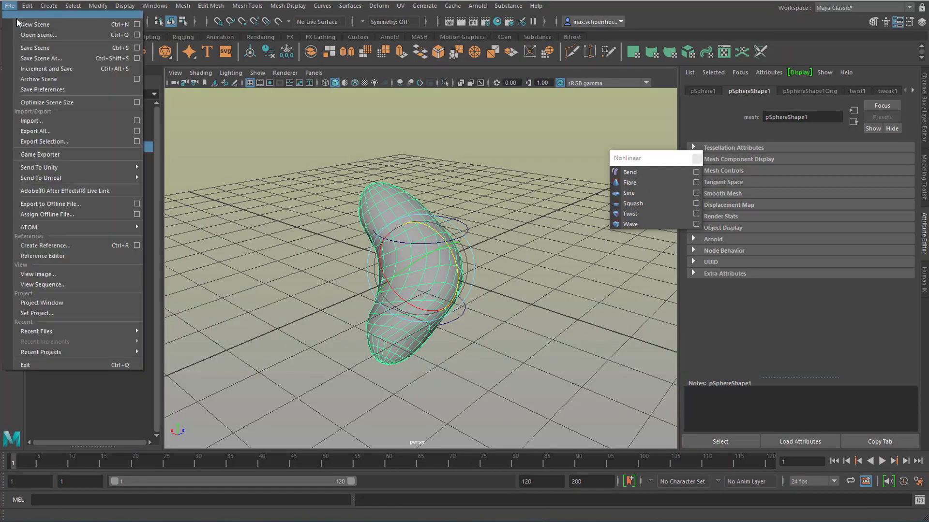
pyautogui.click(19, 24)
pyautogui.click(411, 263)
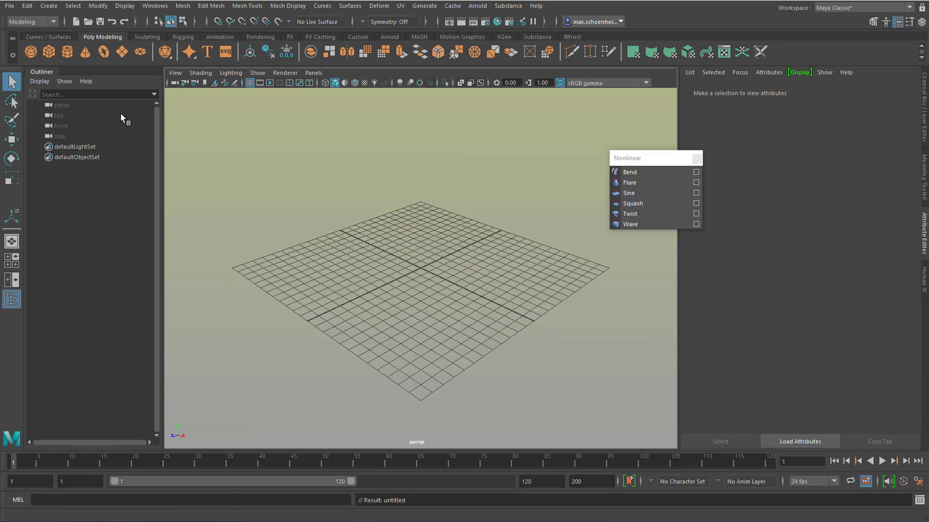
# Create a framed torus and assign it a new aiStandardSurface material.
pyautogui.click(104, 51)
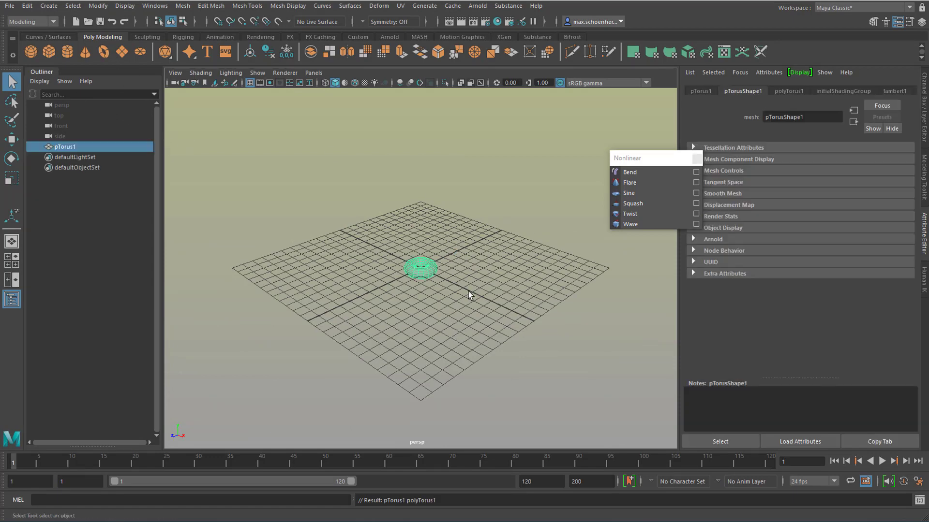
pyautogui.press('f')
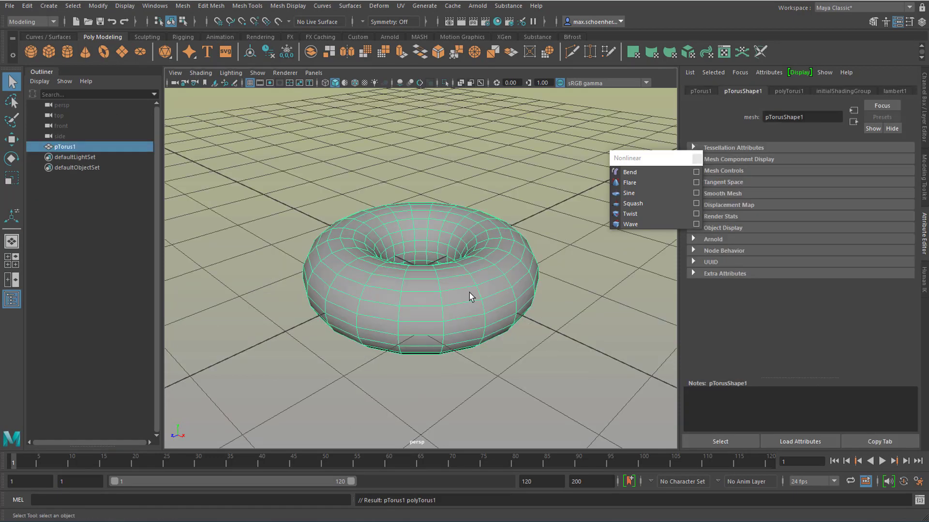
pyautogui.rightClick(433, 298)
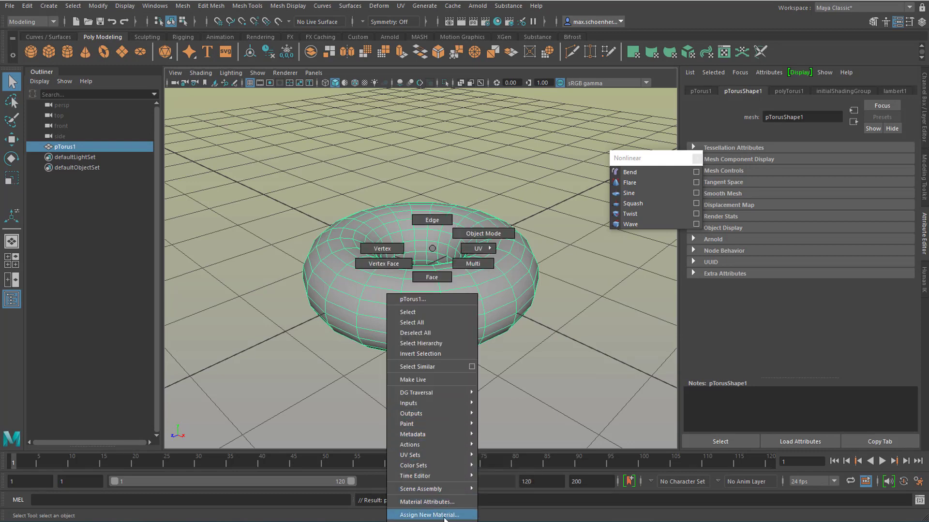
pyautogui.click(446, 515)
pyautogui.click(290, 310)
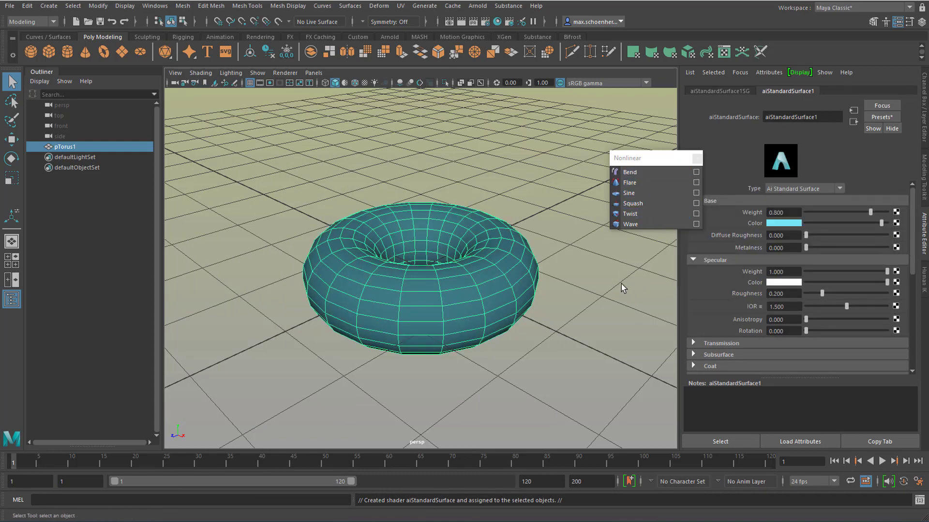
pyautogui.click(474, 307)
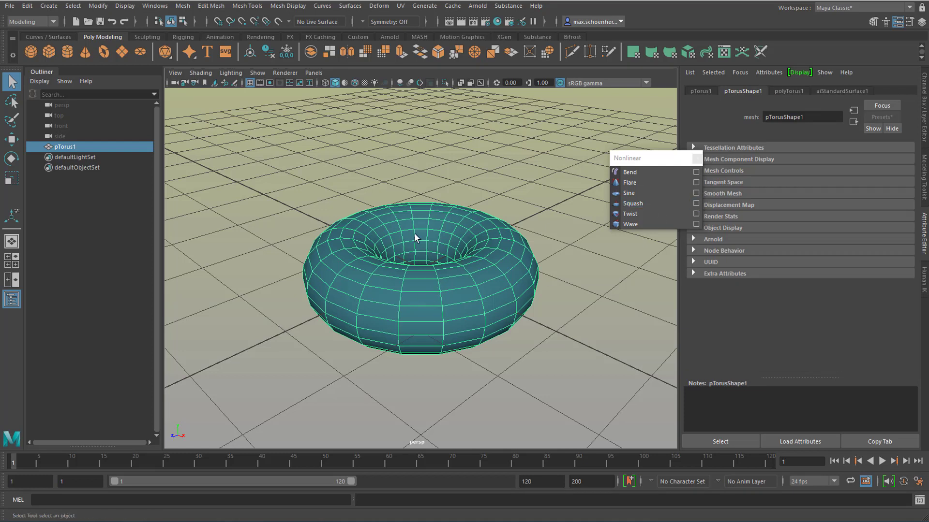
# Give polyTorus1 Section Radius 0.3, Subdivisions Axis 80 and Subdivisions Height 38.
pyautogui.click(789, 91)
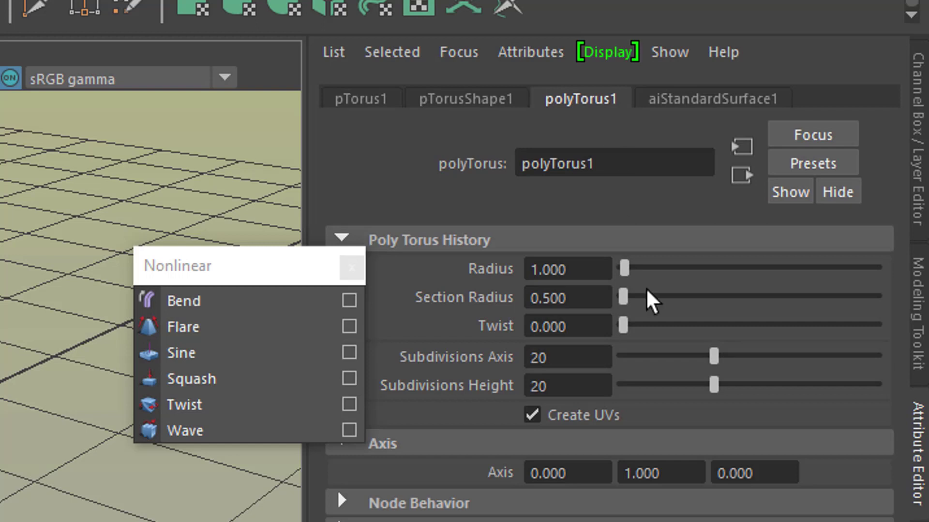
pyautogui.moveTo(246, 275); pyautogui.dragTo(178, 145)
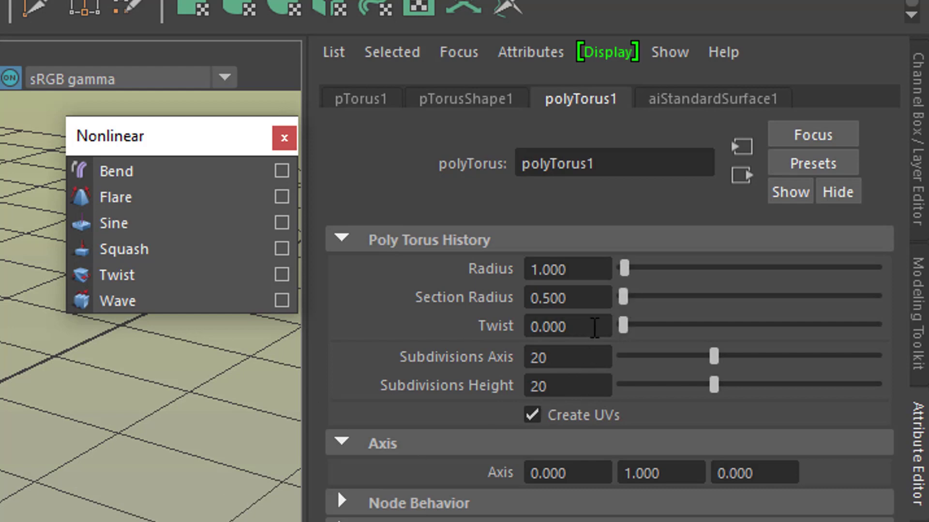
pyautogui.moveTo(581, 307); pyautogui.dragTo(560, 317)
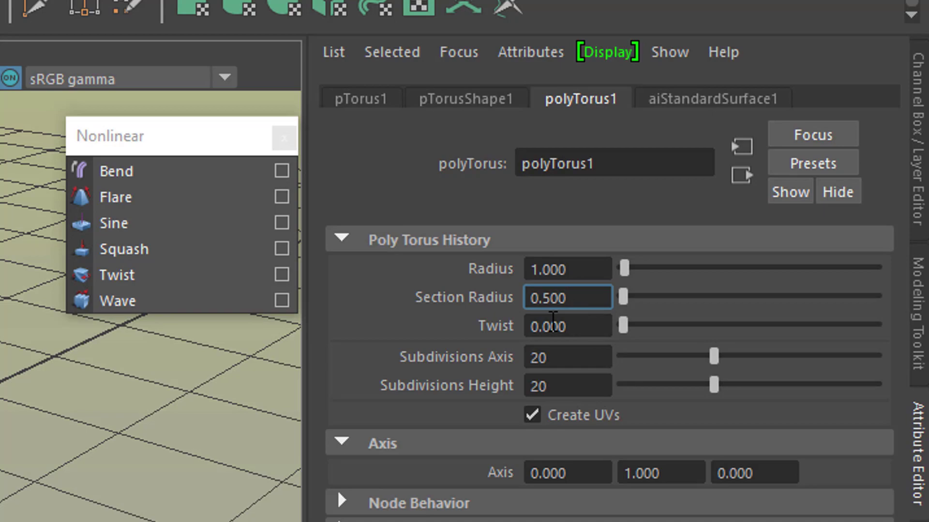
pyautogui.write('0.3')
pyautogui.press('Return')
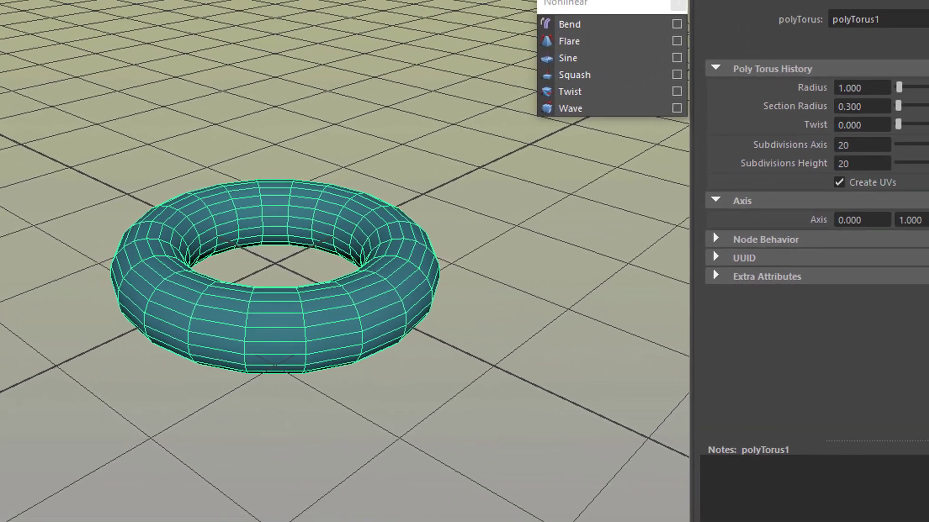
pyautogui.moveTo(869, 156); pyautogui.dragTo(926, 157)
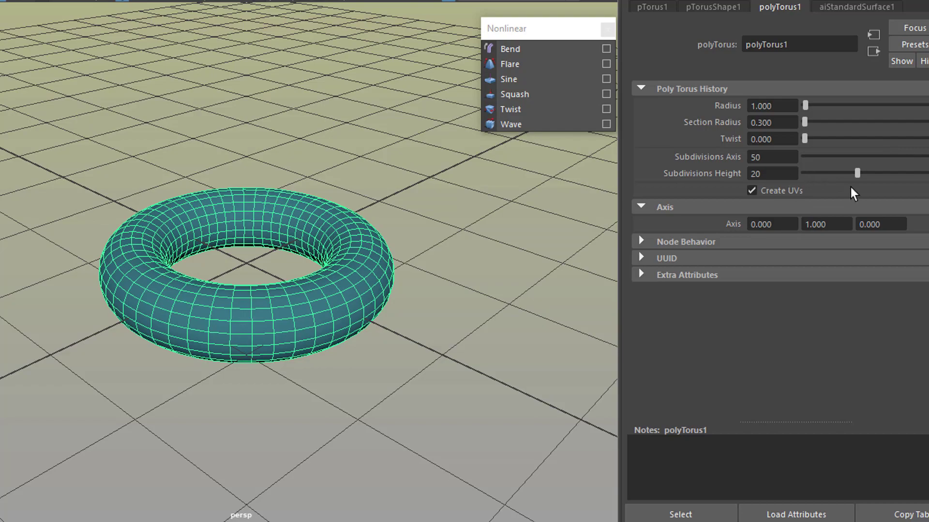
pyautogui.moveTo(853, 179); pyautogui.dragTo(860, 174)
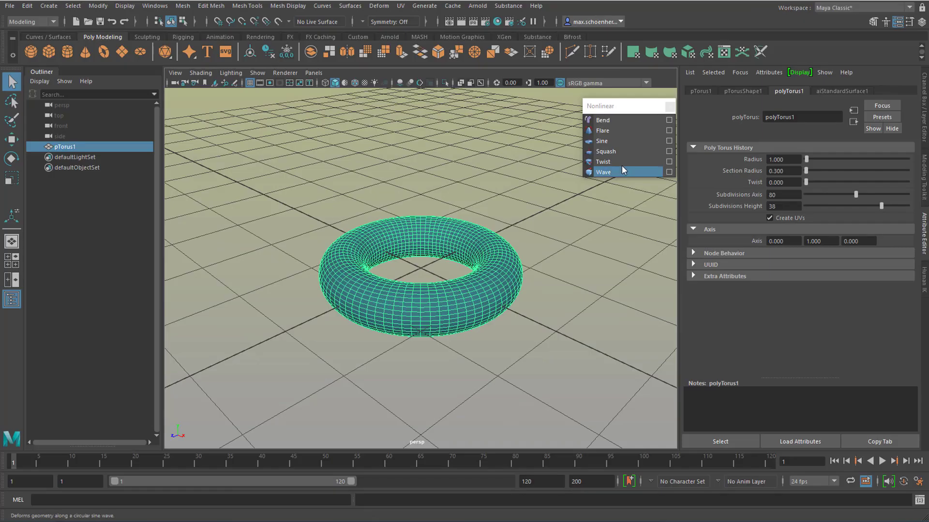
# Twist the torus with Start Angle 62.021, End Angle 115.182 and Low Bound -0.928.
pyautogui.click(620, 164)
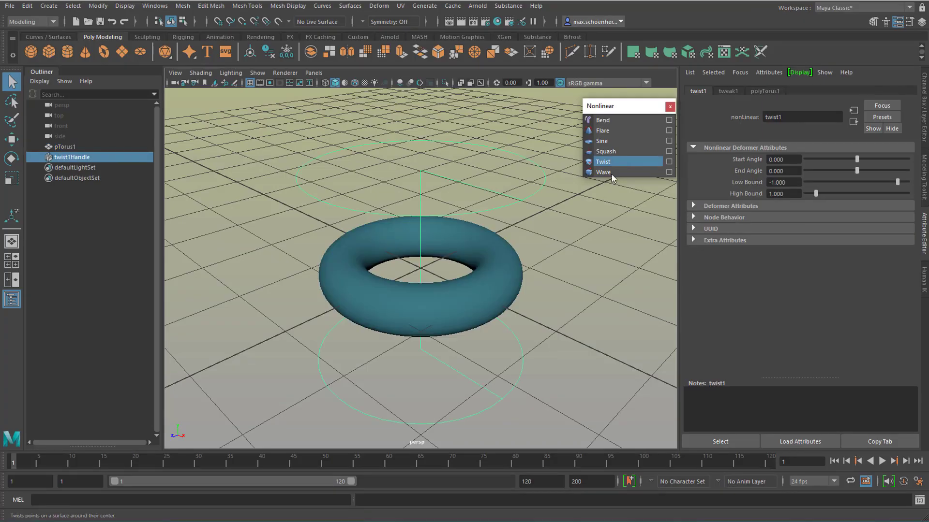
pyautogui.click(373, 7)
pyautogui.moveTo(445, 170)
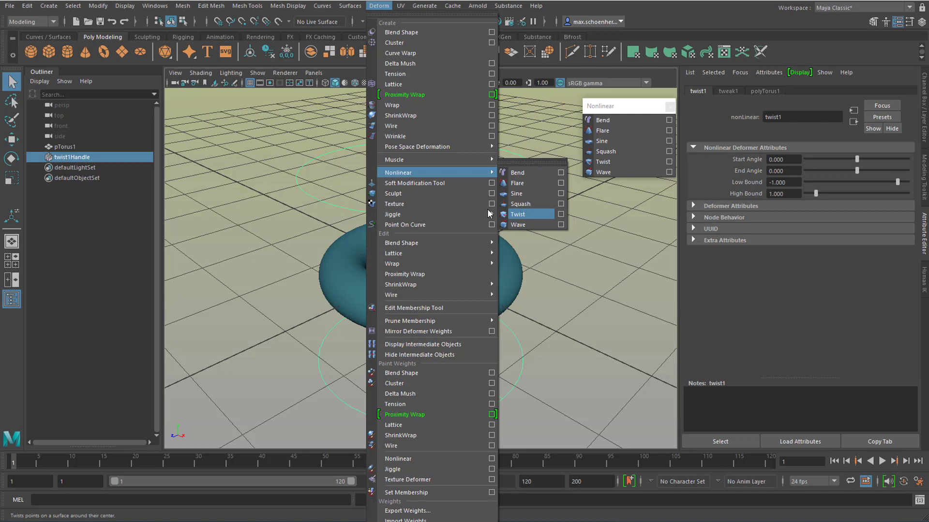
pyautogui.moveTo(49, 6)
pyautogui.click(29, 22)
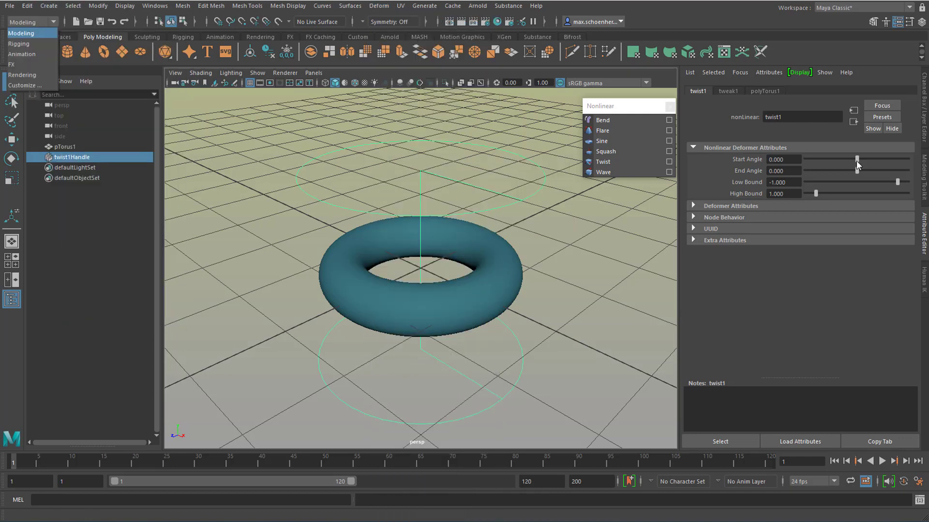
pyautogui.moveTo(856, 161)
pyautogui.mouseDown()
pyautogui.moveTo(847, 163)
pyautogui.moveTo(864, 170)
pyautogui.mouseUp()
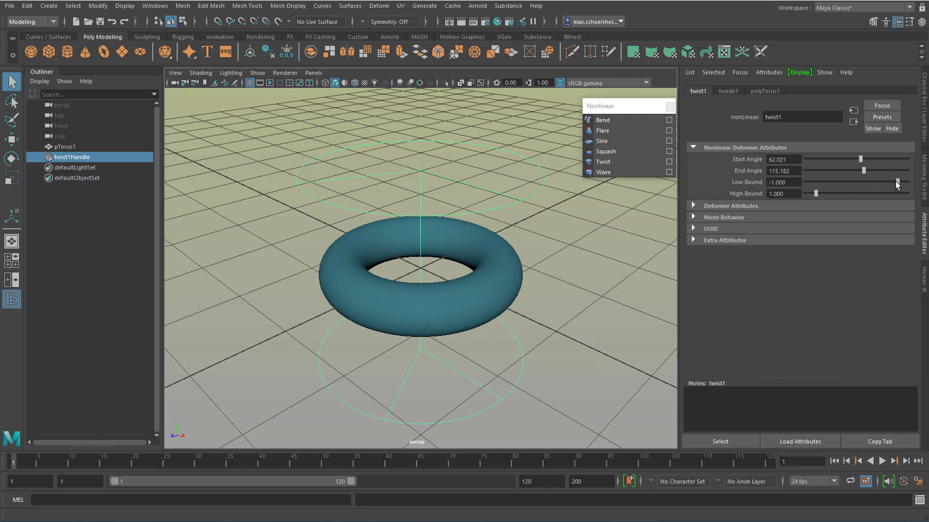
pyautogui.moveTo(895, 181)
pyautogui.mouseDown()
pyautogui.moveTo(880, 183)
pyautogui.moveTo(892, 185)
pyautogui.mouseUp()
# Rotate twist1Handle onto its side to bend the torus into a loop, showing twist1's attributes.
pyautogui.press('e')
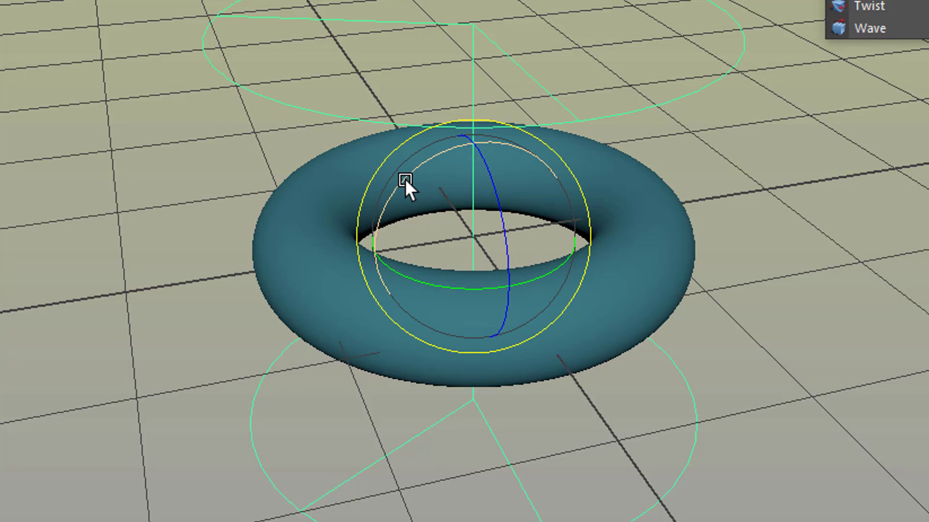
pyautogui.moveTo(405, 179); pyautogui.dragTo(551, 147)
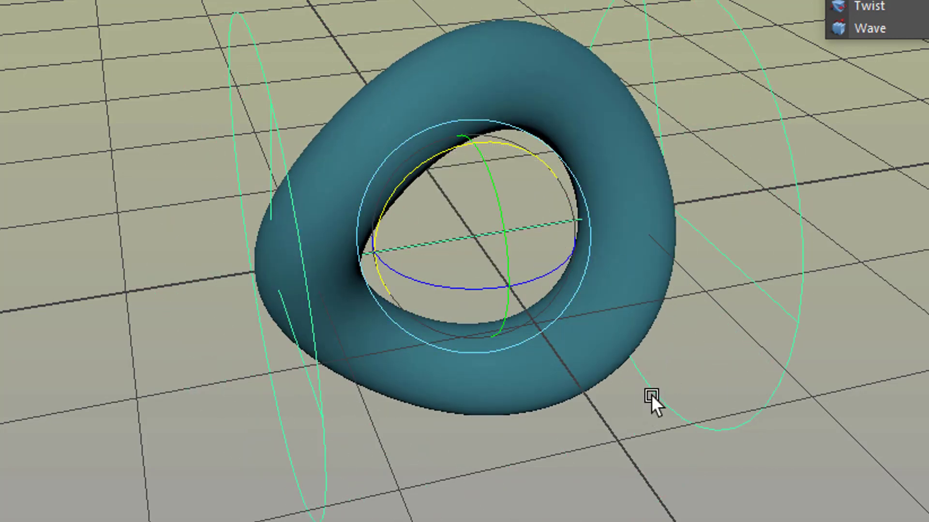
pyautogui.keyDown('alt'); pyautogui.moveTo(650, 394); pyautogui.dragTo(719, 363); pyautogui.keyUp('alt')
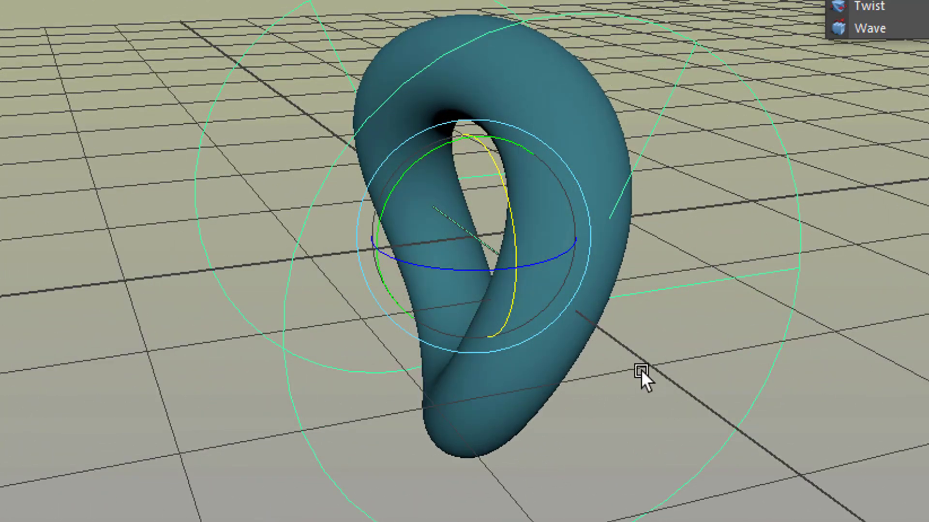
pyautogui.keyDown('alt'); pyautogui.moveTo(641, 373); pyautogui.dragTo(834, 391); pyautogui.keyUp('alt')
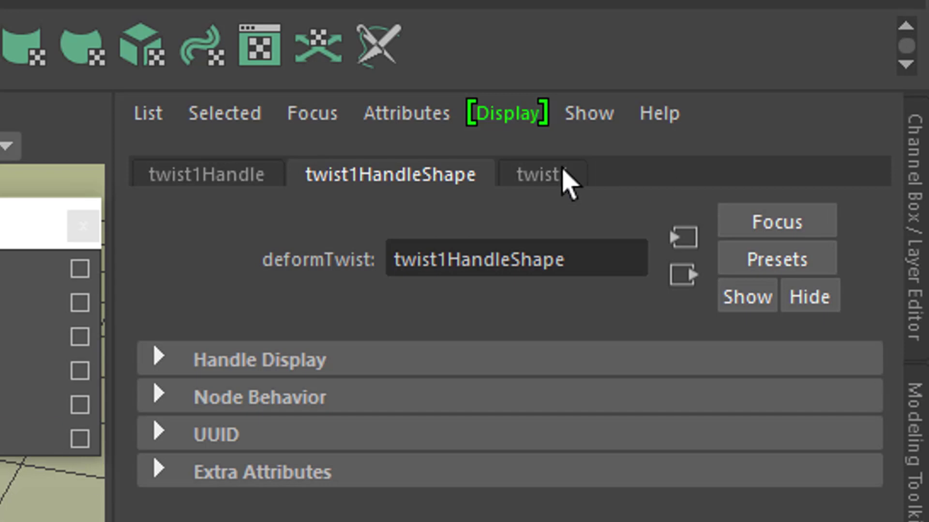
pyautogui.click(567, 183)
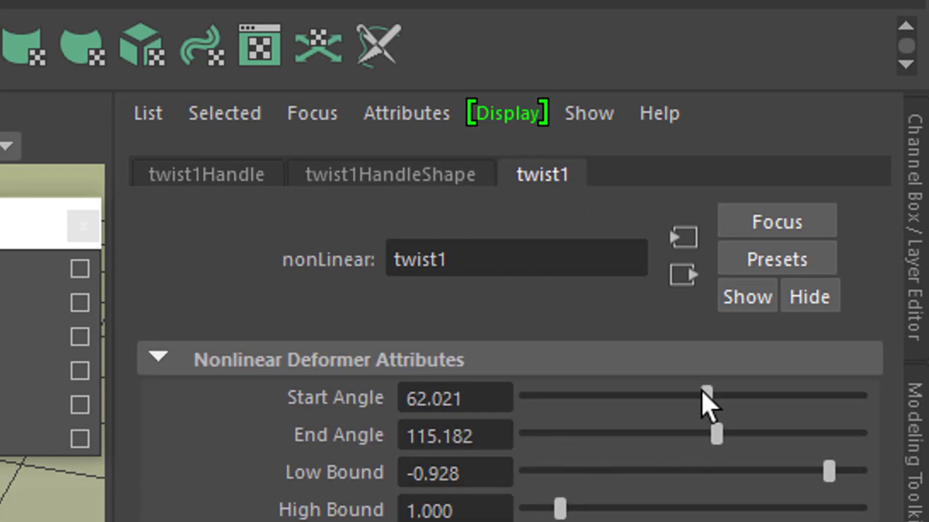
# Tune twist1 to Start Angle 283.526, Low Bound -6.237 and High Bound 0 for a more warped torus.
pyautogui.moveTo(703, 392); pyautogui.dragTo(656, 422)
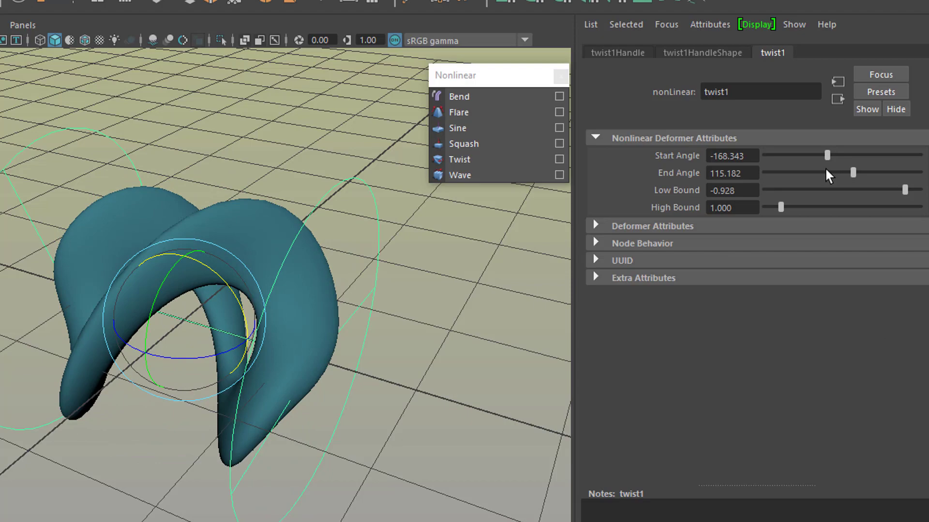
pyautogui.moveTo(826, 168); pyautogui.dragTo(862, 168)
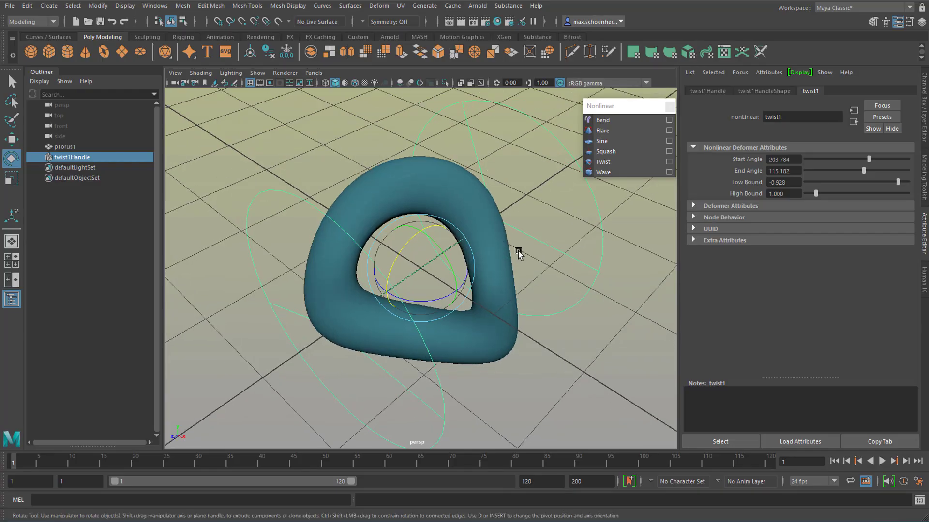
pyautogui.keyDown('alt'); pyautogui.moveTo(496, 283); pyautogui.dragTo(416, 310); pyautogui.keyUp('alt')
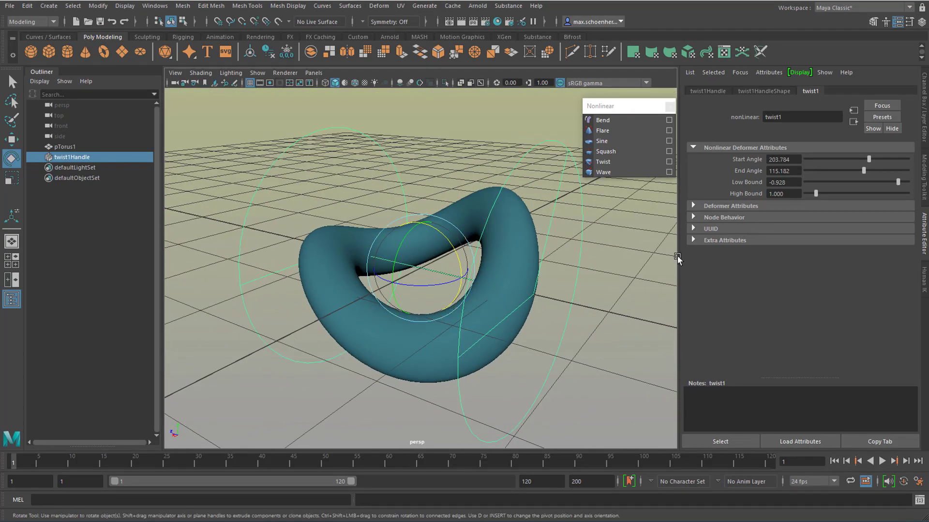
pyautogui.moveTo(814, 193); pyautogui.dragTo(820, 200)
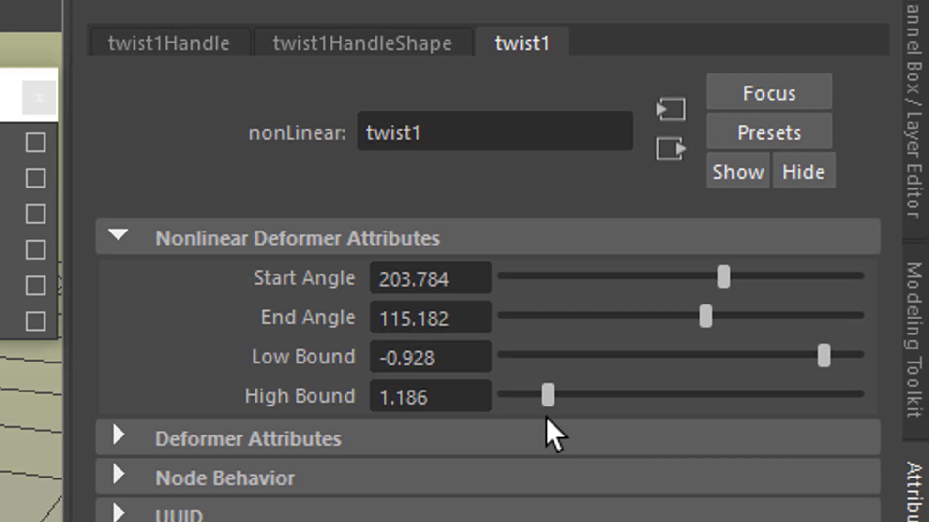
pyautogui.moveTo(547, 420); pyautogui.dragTo(558, 447)
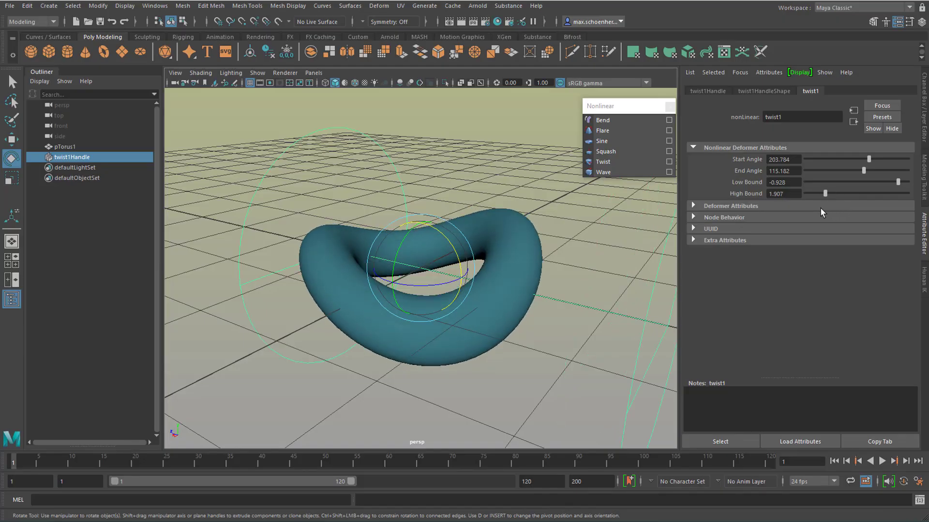
pyautogui.scroll(-3, 607, 264)
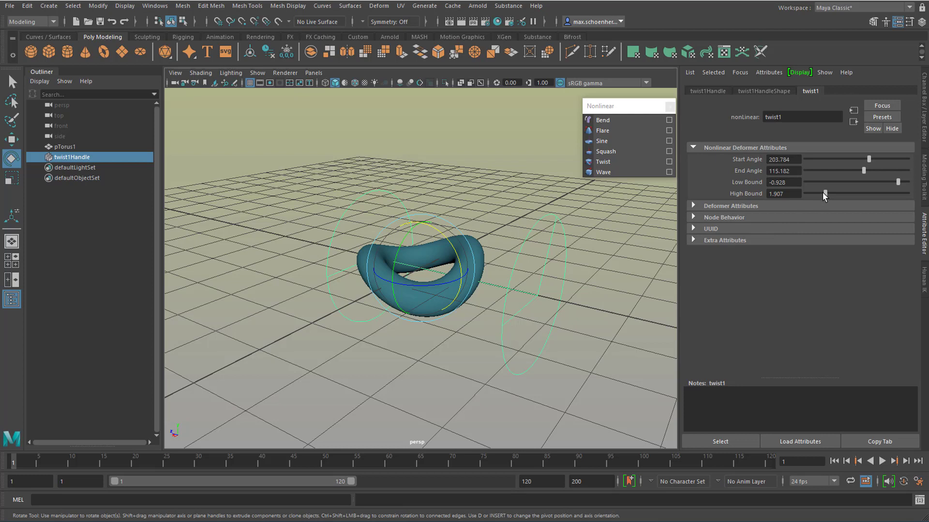
pyautogui.moveTo(822, 192); pyautogui.dragTo(898, 207)
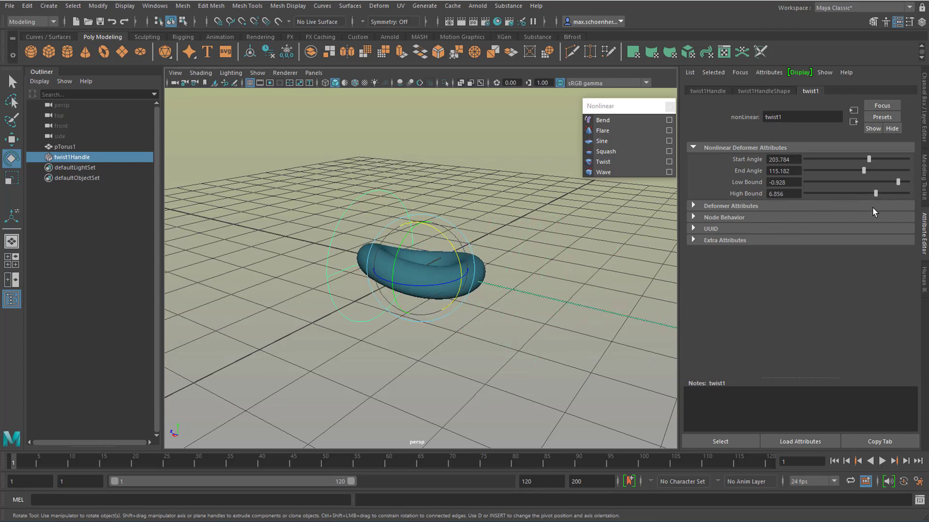
pyautogui.moveTo(834, 210); pyautogui.dragTo(798, 211)
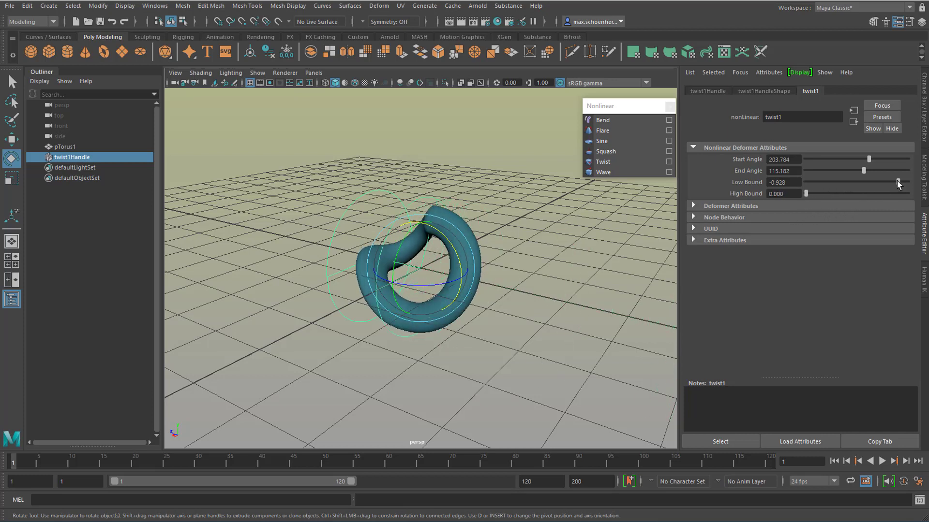
pyautogui.moveTo(897, 181); pyautogui.dragTo(843, 193)
pyautogui.keyDown('alt'); pyautogui.moveTo(487, 290); pyautogui.dragTo(708, 230); pyautogui.keyUp('alt')
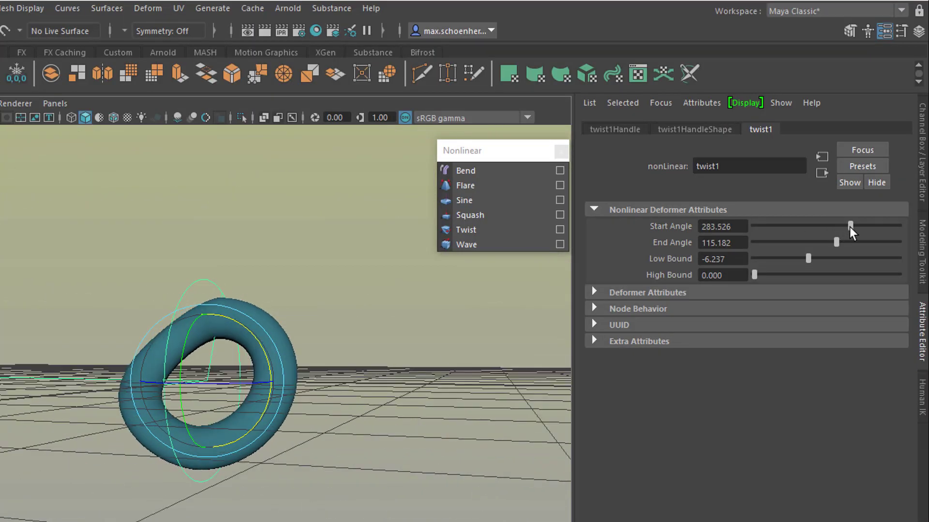
pyautogui.moveTo(851, 232); pyautogui.dragTo(847, 258)
# Delete the torus with its twist deformer and create a pyramid, showing its polyPyramid1 settings.
pyautogui.keyDown('ctrl'); pyautogui.click(65, 146); pyautogui.keyUp('ctrl')
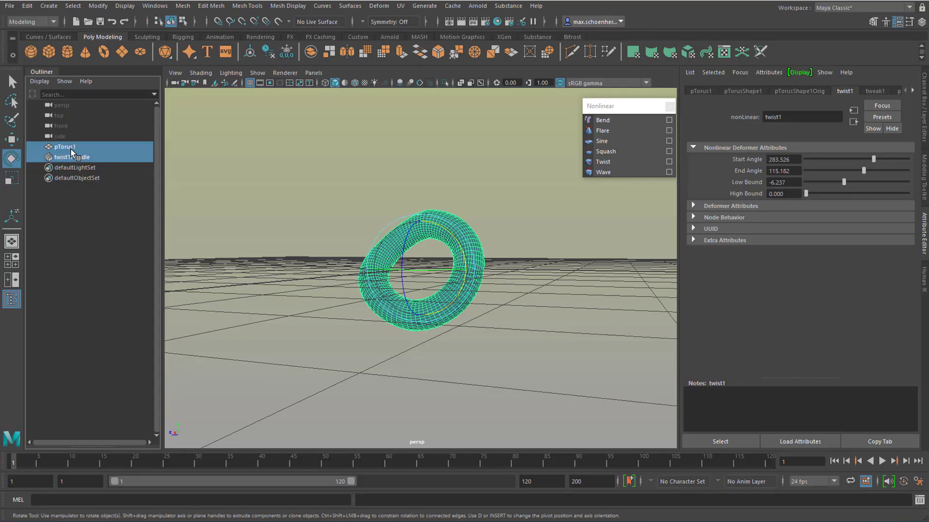
pyautogui.press('Delete')
pyautogui.rightClick(164, 53)
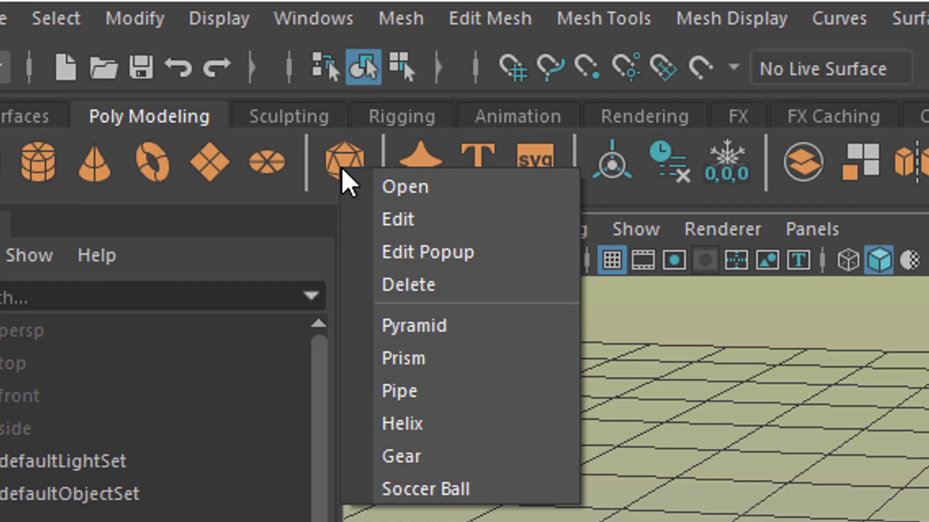
pyautogui.click(187, 104)
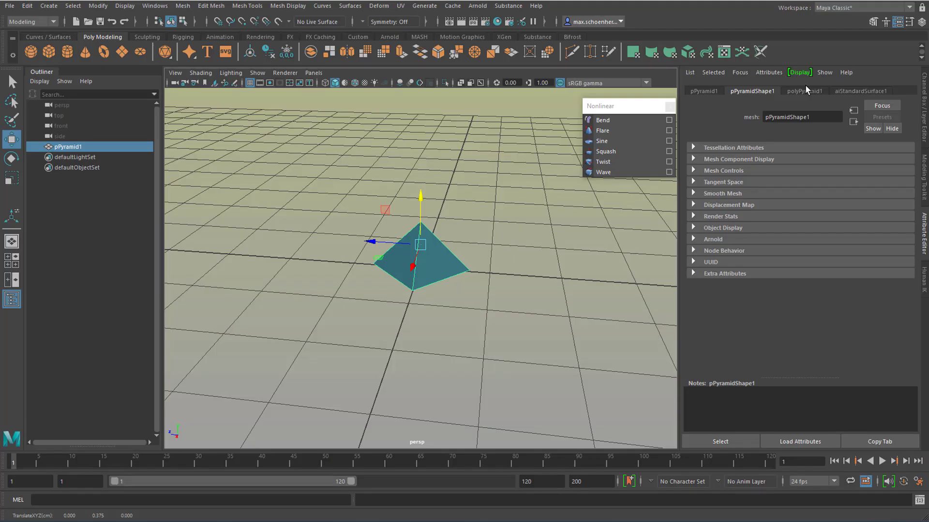
pyautogui.click(804, 91)
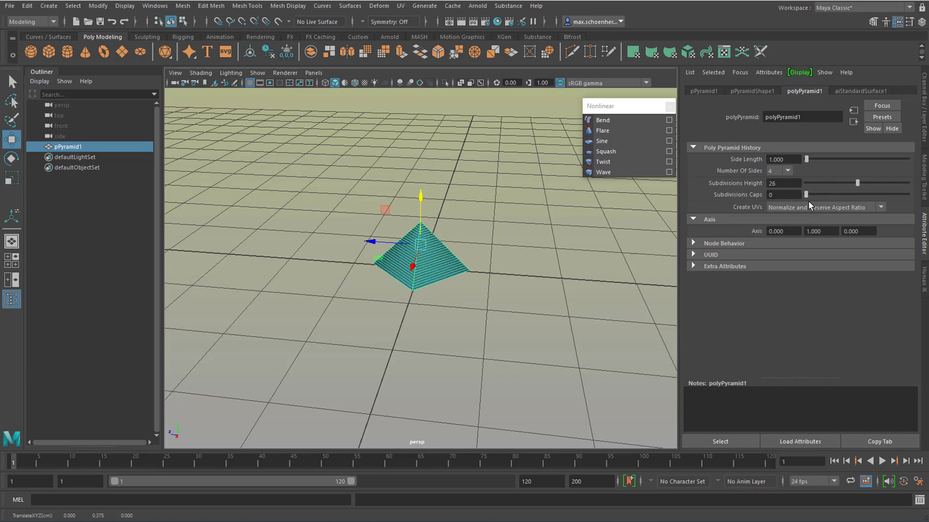
pyautogui.keyDown('alt'); pyautogui.moveTo(436, 353); pyautogui.dragTo(452, 377); pyautogui.keyUp('alt')
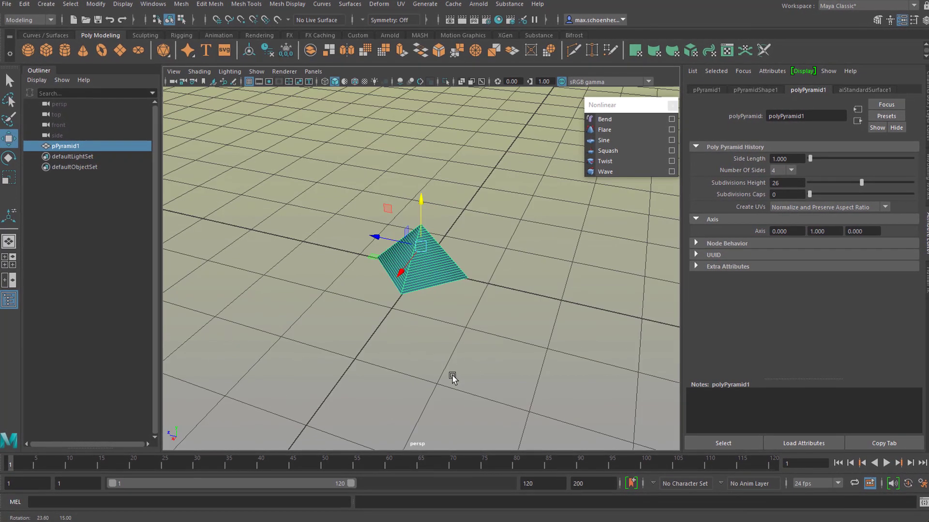
# Duplicate the pyramid, sliding the copy aside and turning it slightly.
pyautogui.keyDown('alt'); pyautogui.moveTo(452, 377); pyautogui.dragTo(356, 370, button='right'); pyautogui.keyUp('alt')
pyautogui.hotkey('ctrl', 'd')
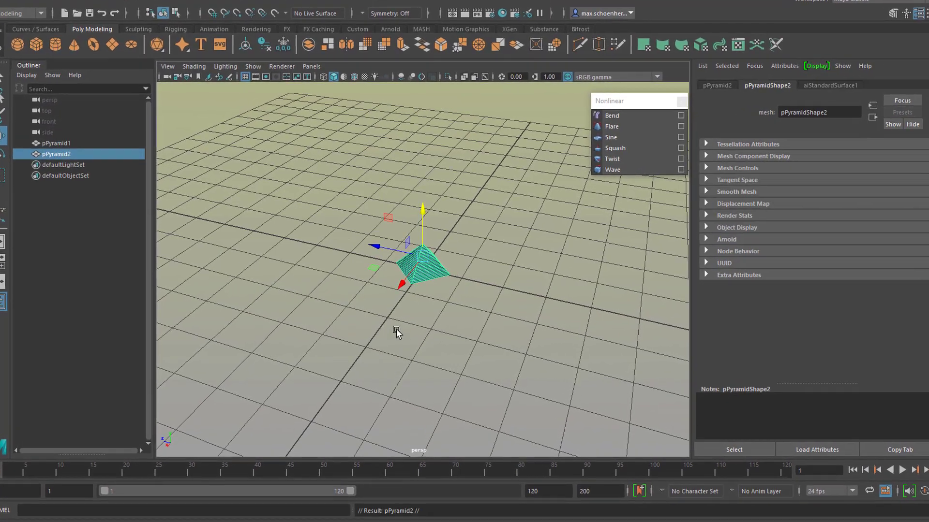
pyautogui.moveTo(375, 244); pyautogui.dragTo(457, 271)
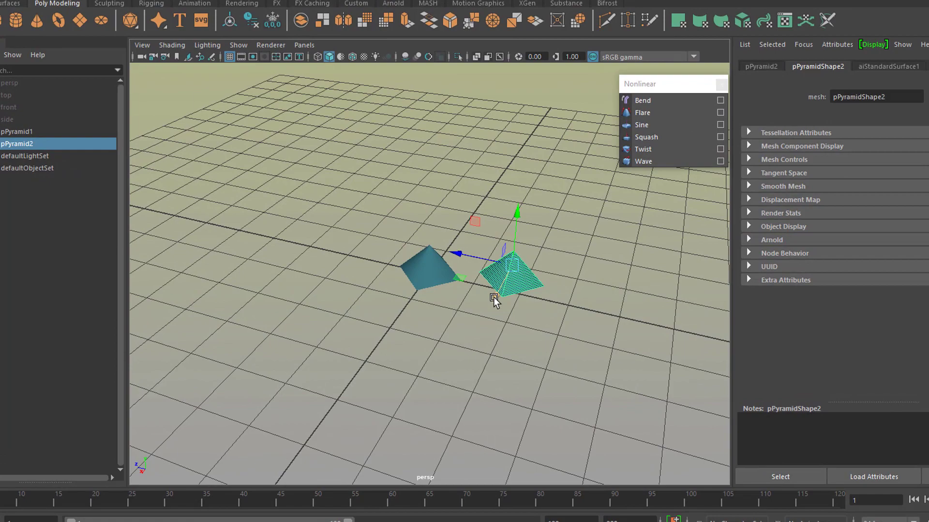
pyautogui.press('e')
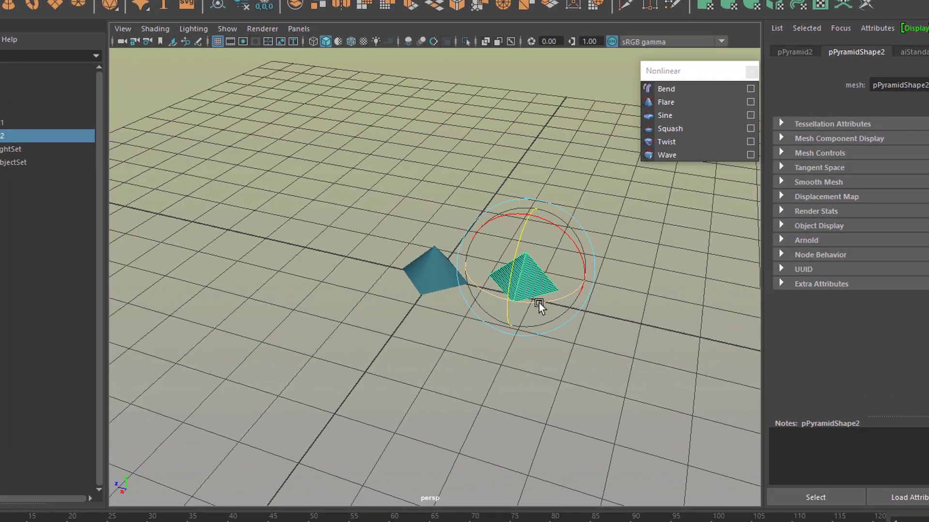
pyautogui.moveTo(538, 302); pyautogui.dragTo(559, 300)
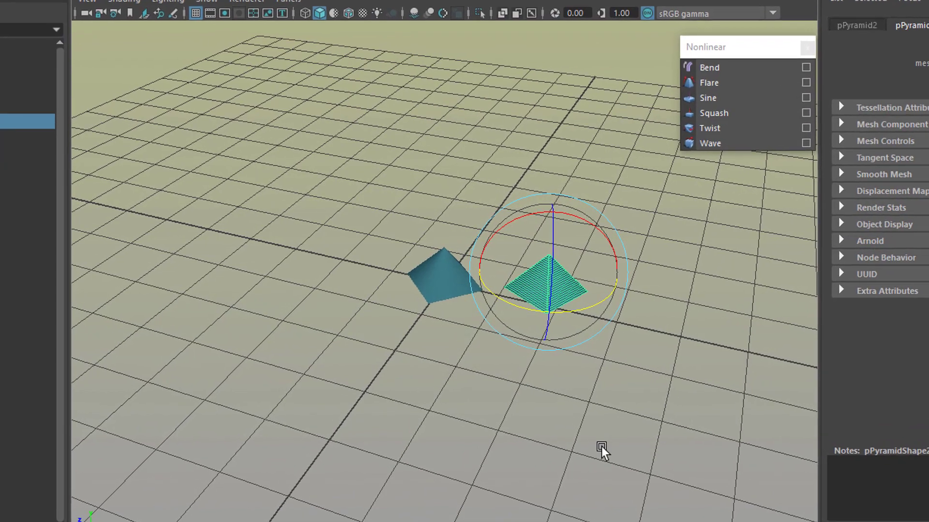
# Repeat the offset-and-turn copies to close the ring of 21 pyramids, then view the whole ring.
pyautogui.hotkey('shift', 'd')
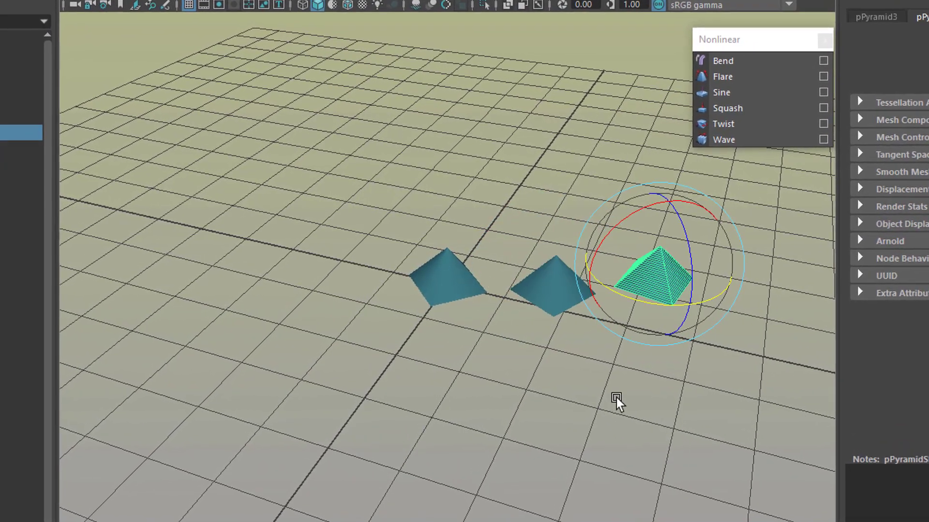
pyautogui.hotkey('shift', 'd')
pyautogui.hotkey('shift', 'd')
pyautogui.hotkey('shift', 'd')
pyautogui.hotkey('shift', 'd')
pyautogui.hotkey('shift', 'd')
pyautogui.hotkey('shift', 'd')
pyautogui.hotkey('shift', 'd')
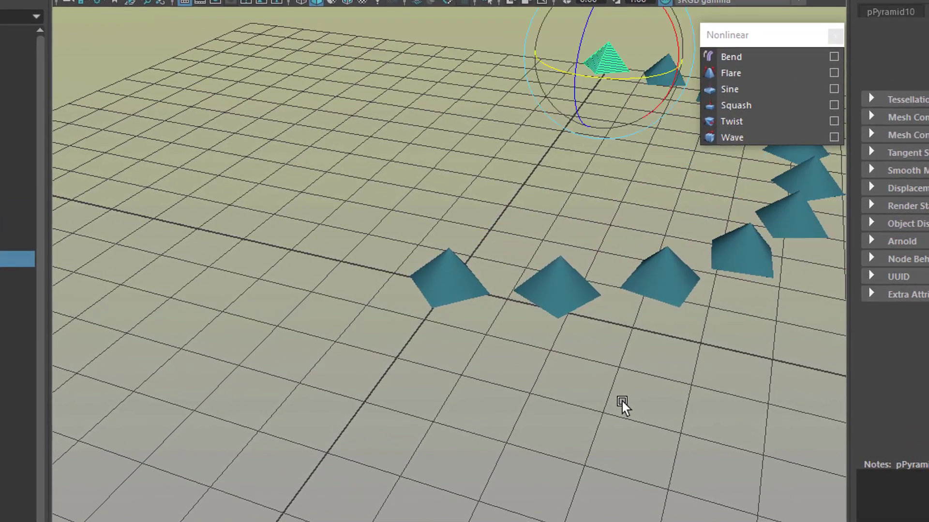
pyautogui.hotkey('shift', 'd')
pyautogui.hotkey('shift', 'd')
pyautogui.hotkey('shift', 'd')
pyautogui.hotkey('shift', 'd')
pyautogui.hotkey('shift', 'd')
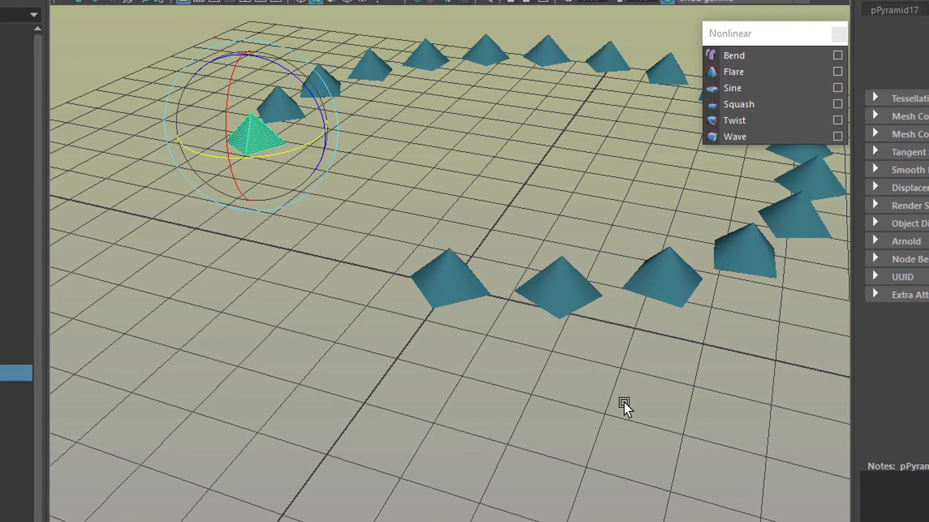
pyautogui.hotkey('shift', 'd')
pyautogui.hotkey('shift', 'd')
pyautogui.hotkey('shift', 'd')
pyautogui.hotkey('shift', 'd')
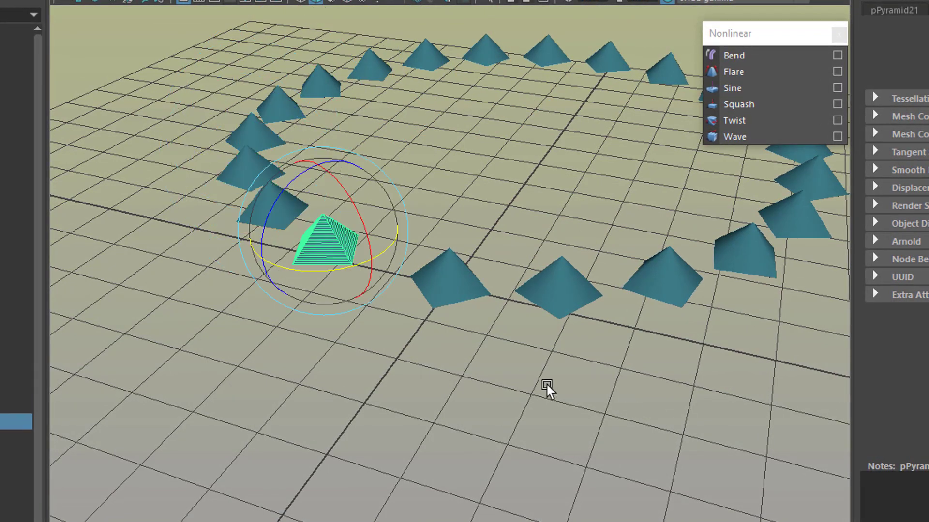
pyautogui.keyDown('alt'); pyautogui.moveTo(546, 385); pyautogui.dragTo(456, 443); pyautogui.keyUp('alt')
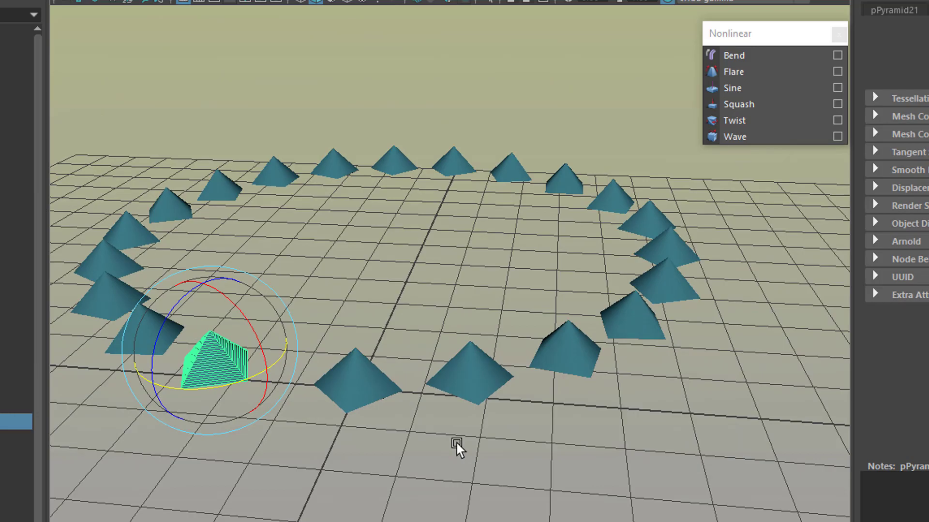
pyautogui.keyDown('alt'); pyautogui.moveTo(456, 443); pyautogui.dragTo(543, 437, button='right'); pyautogui.keyUp('alt')
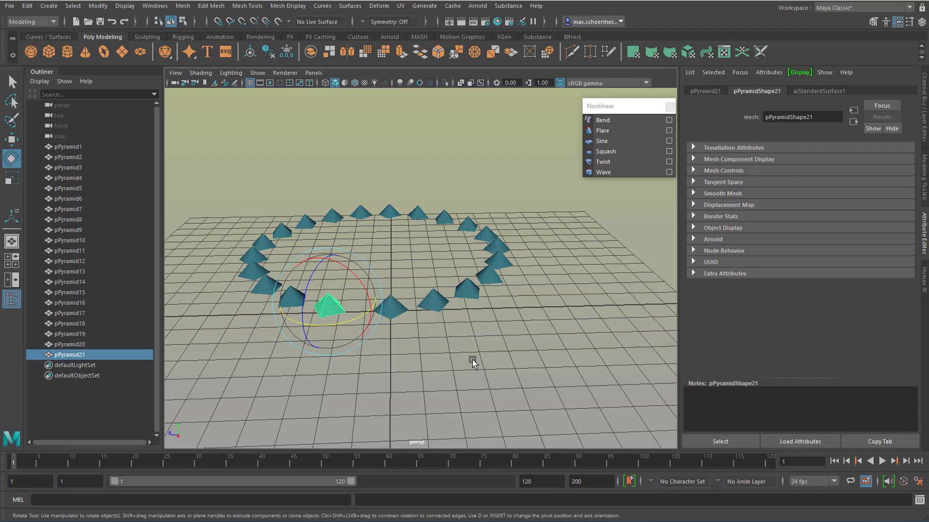
# In the side view, select the tip vertices of all 21 pyramids and raise them along Y into tall pillars.
pyautogui.press('space')
pyautogui.press('space')
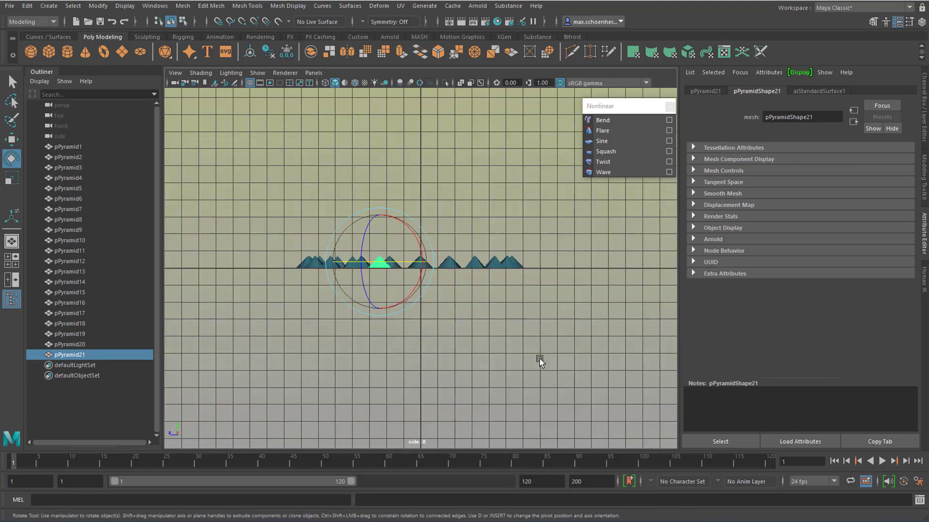
pyautogui.keyDown('alt'); pyautogui.moveTo(306, 318); pyautogui.dragTo(488, 283, button='right'); pyautogui.keyUp('alt')
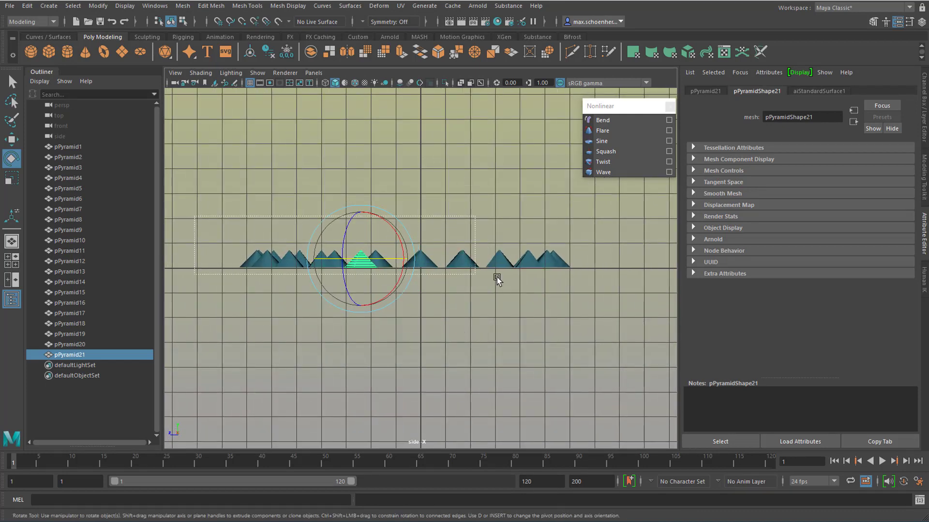
pyautogui.moveTo(579, 293); pyautogui.dragTo(533, 298)
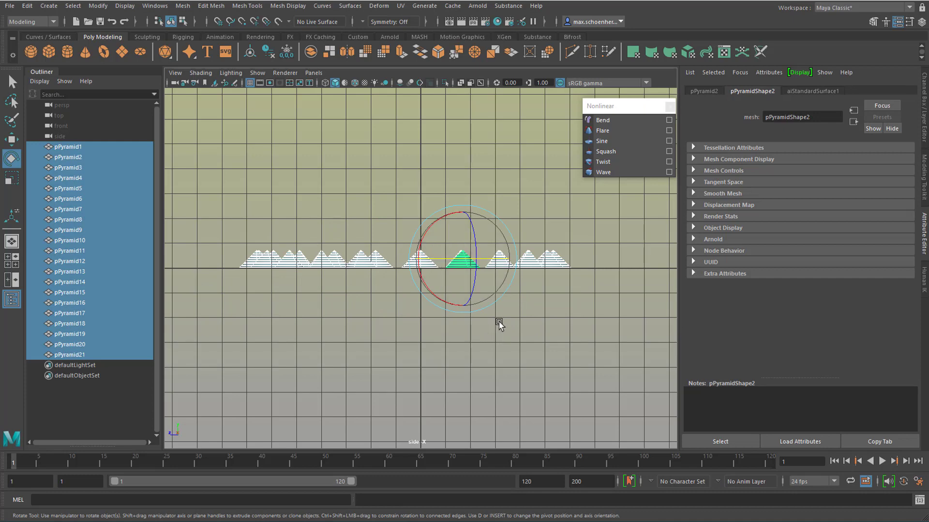
pyautogui.press('F8')
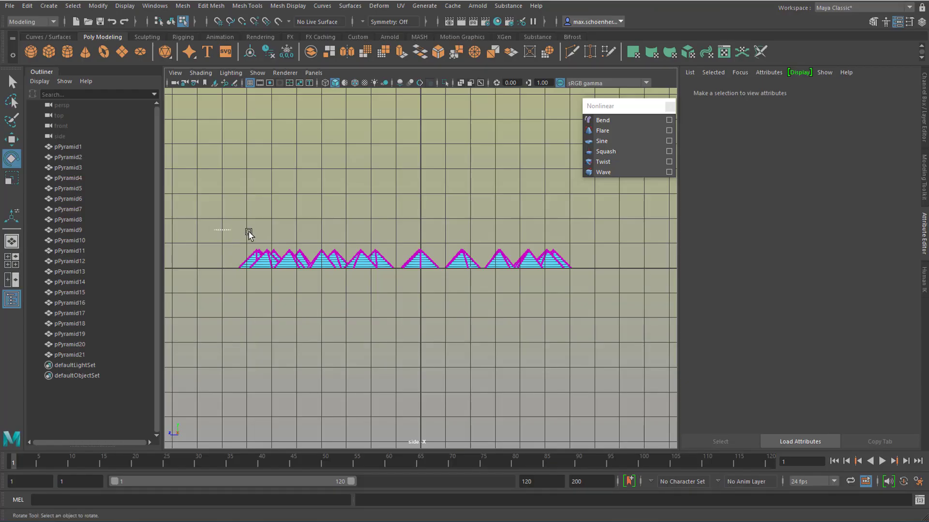
pyautogui.moveTo(573, 259); pyautogui.dragTo(573, 260)
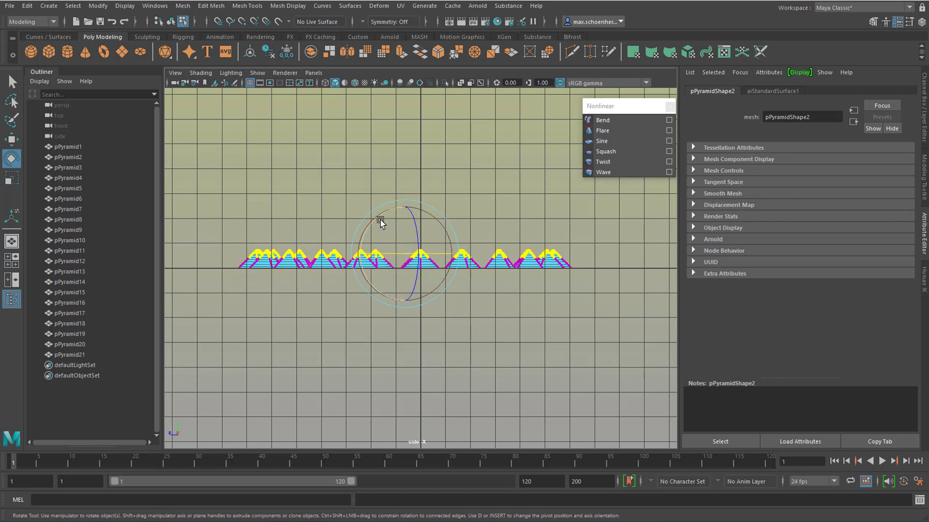
pyautogui.press('w')
pyautogui.moveTo(406, 205); pyautogui.dragTo(422, 168)
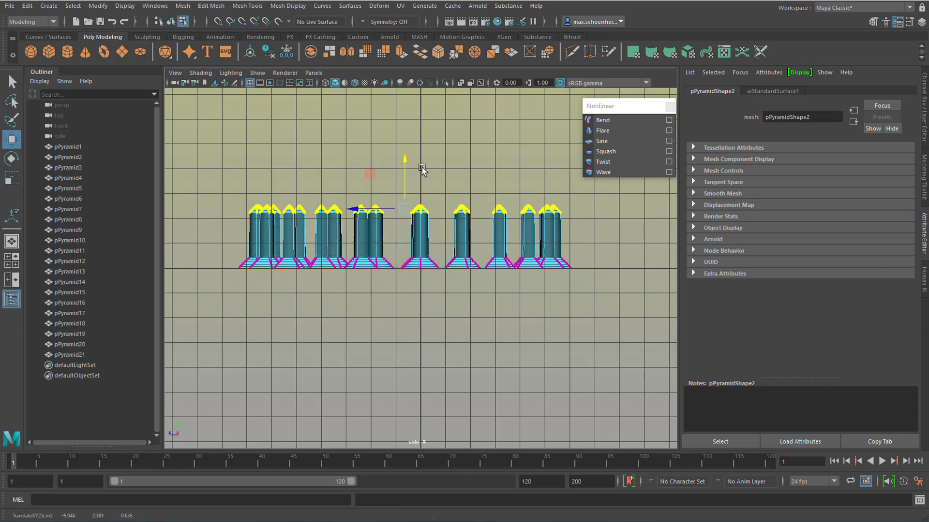
pyautogui.click(488, 338)
# Select all 21 pillars, add a Twist deformer, and set Start Angle 17.72 and End Angle 79.742.
pyautogui.keyDown('alt'); pyautogui.moveTo(534, 306); pyautogui.dragTo(282, 242); pyautogui.keyUp('alt')
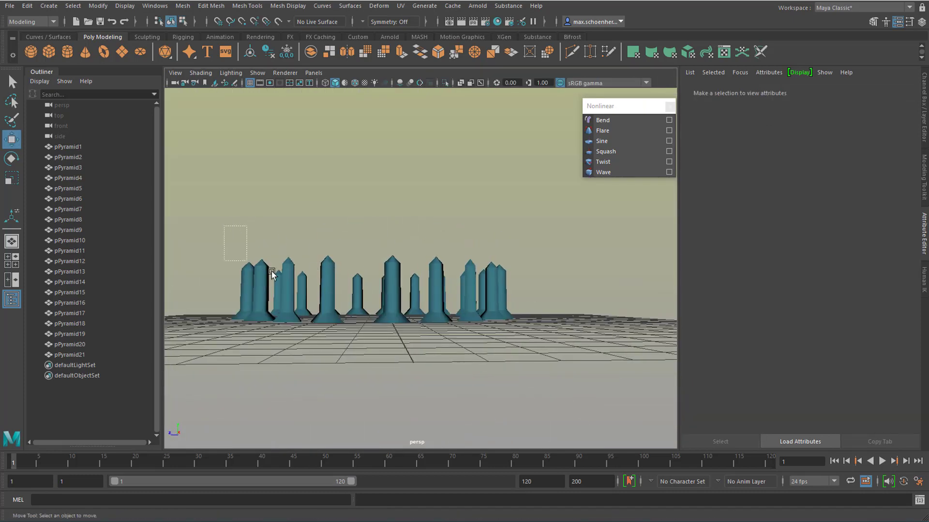
pyautogui.moveTo(516, 293); pyautogui.dragTo(518, 295)
pyautogui.moveTo(555, 352)
pyautogui.keyDown('alt'); pyautogui.mouseDown()
pyautogui.moveTo(524, 373)
pyautogui.moveTo(557, 344)
pyautogui.mouseUp(); pyautogui.keyUp('alt')
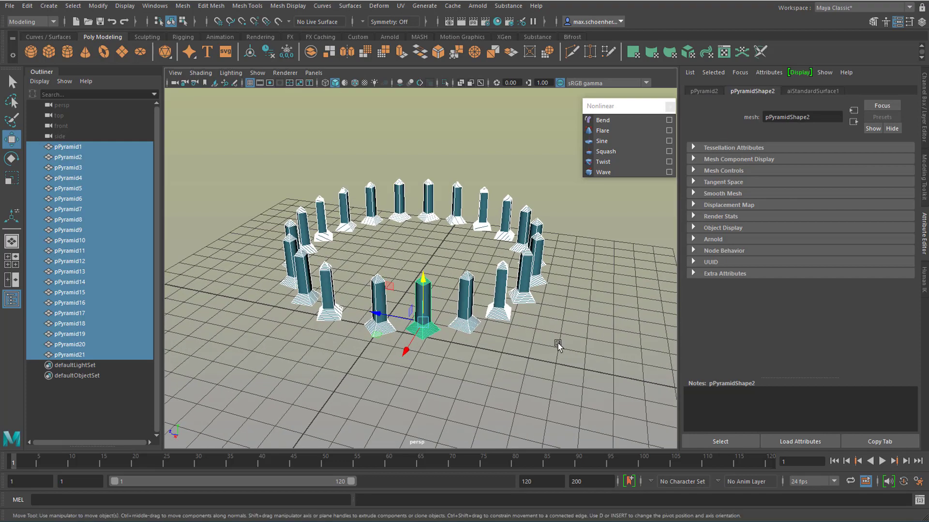
pyautogui.click(608, 161)
pyautogui.keyDown('alt'); pyautogui.moveTo(516, 351); pyautogui.dragTo(438, 368); pyautogui.keyUp('alt')
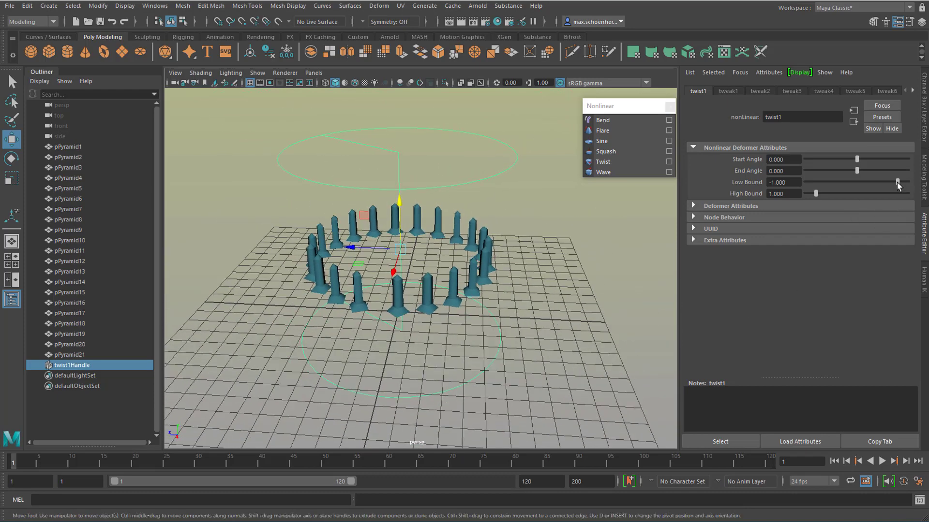
pyautogui.moveTo(856, 157)
pyautogui.mouseDown()
pyautogui.moveTo(868, 159)
pyautogui.moveTo(850, 164)
pyautogui.moveTo(870, 159)
pyautogui.moveTo(858, 159)
pyautogui.mouseUp()
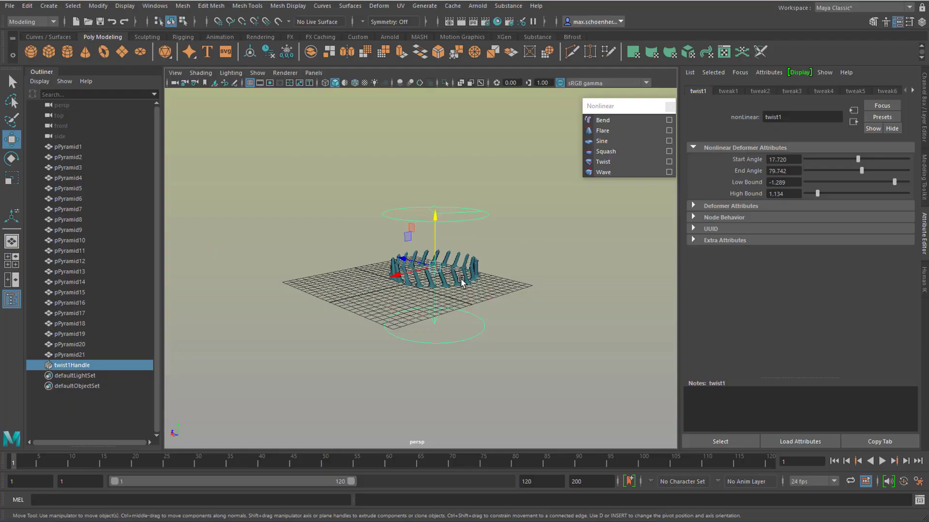
# Rotate the twist handle sideways and adjust the twist's low bound.
pyautogui.press('e')
pyautogui.moveTo(410, 226); pyautogui.dragTo(456, 224)
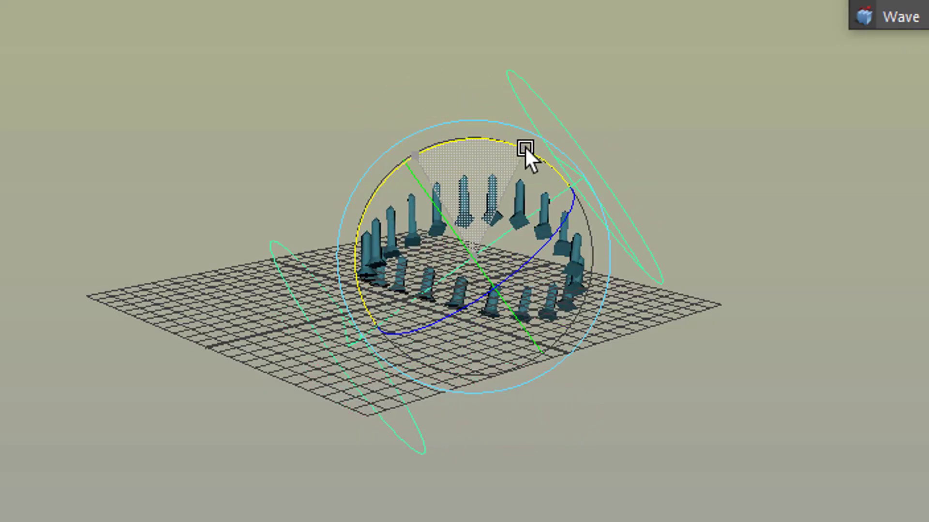
pyautogui.keyDown('alt'); pyautogui.moveTo(560, 357); pyautogui.dragTo(817, 391); pyautogui.keyUp('alt')
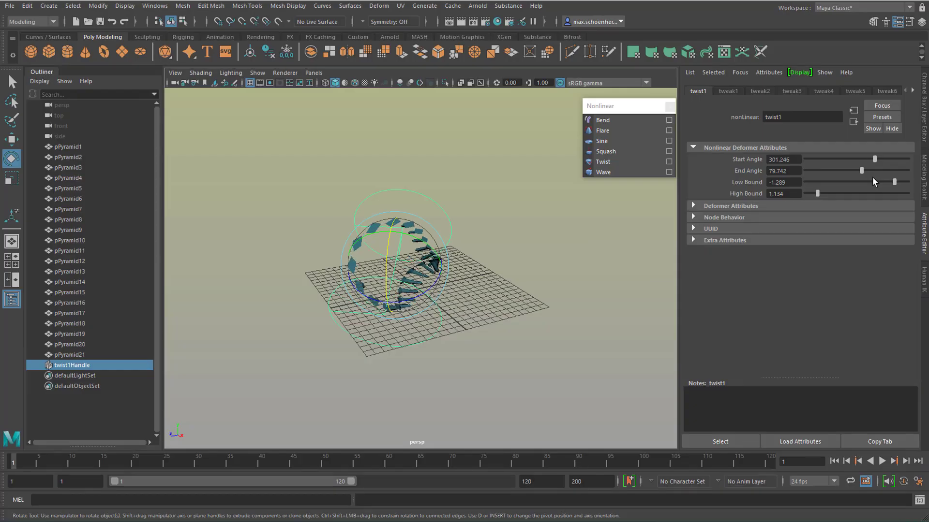
pyautogui.moveTo(872, 176)
pyautogui.mouseDown()
pyautogui.moveTo(884, 179)
pyautogui.moveTo(865, 183)
pyautogui.moveTo(885, 182)
pyautogui.moveTo(860, 188)
pyautogui.mouseUp()
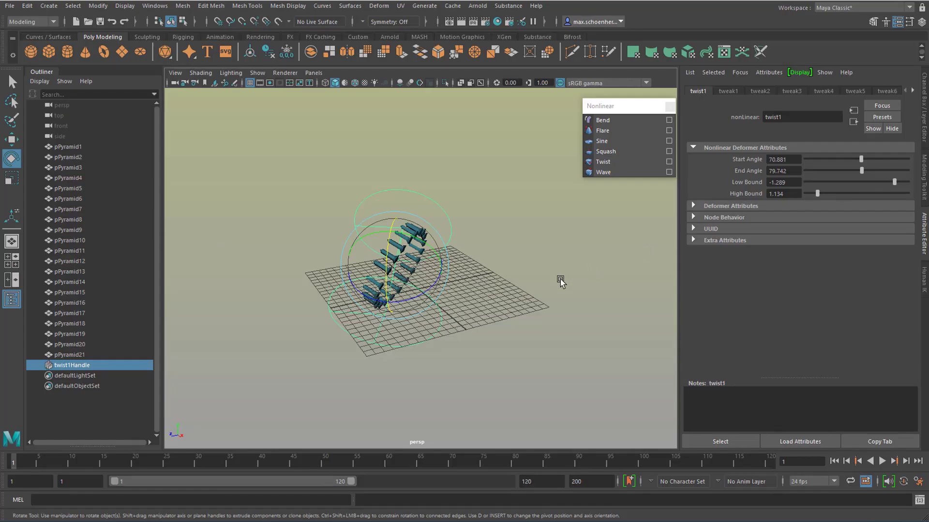
pyautogui.keyDown('alt'); pyautogui.moveTo(560, 281); pyautogui.dragTo(663, 276, button='right'); pyautogui.keyUp('alt')
# Slide the twist handle along X so the pillars sweep into an arch.
pyautogui.press('w')
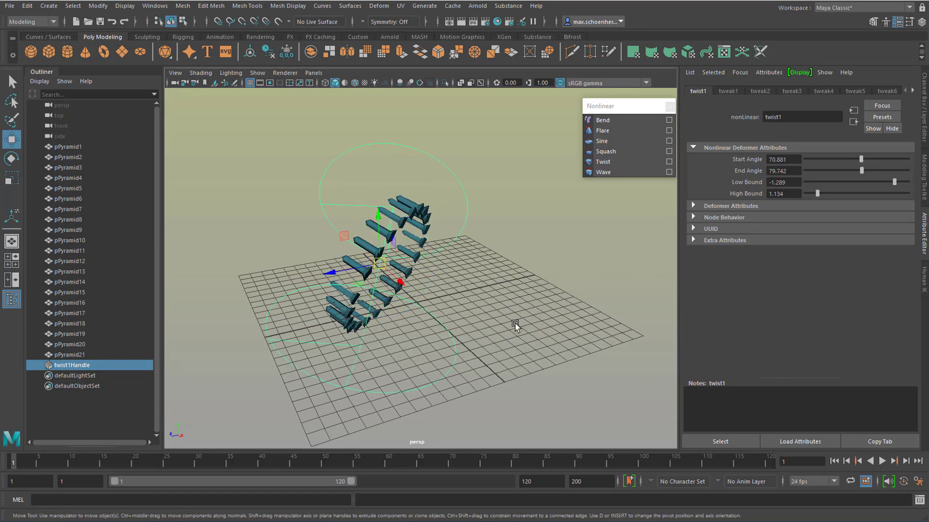
pyautogui.keyDown('alt'); pyautogui.moveTo(441, 317); pyautogui.dragTo(454, 317); pyautogui.keyUp('alt')
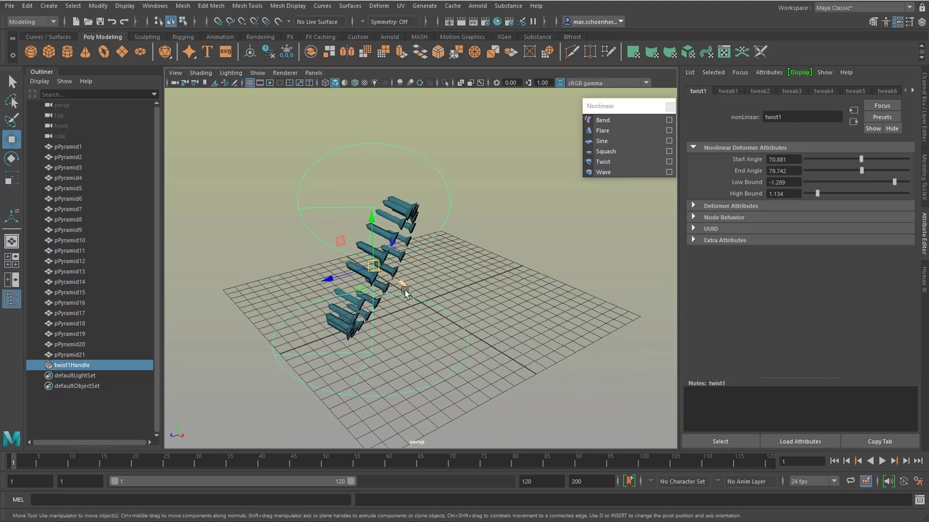
pyautogui.moveTo(405, 287); pyautogui.dragTo(320, 267)
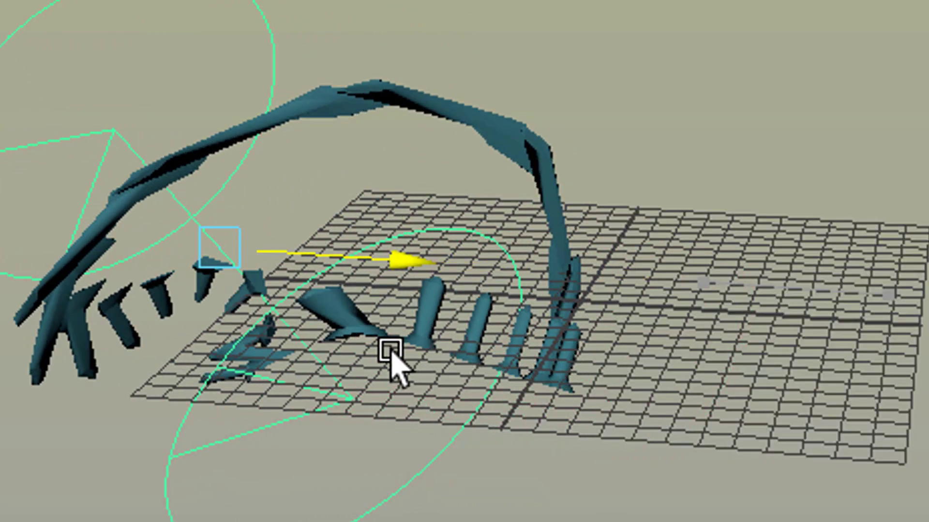
pyautogui.moveTo(204, 345); pyautogui.dragTo(334, 358)
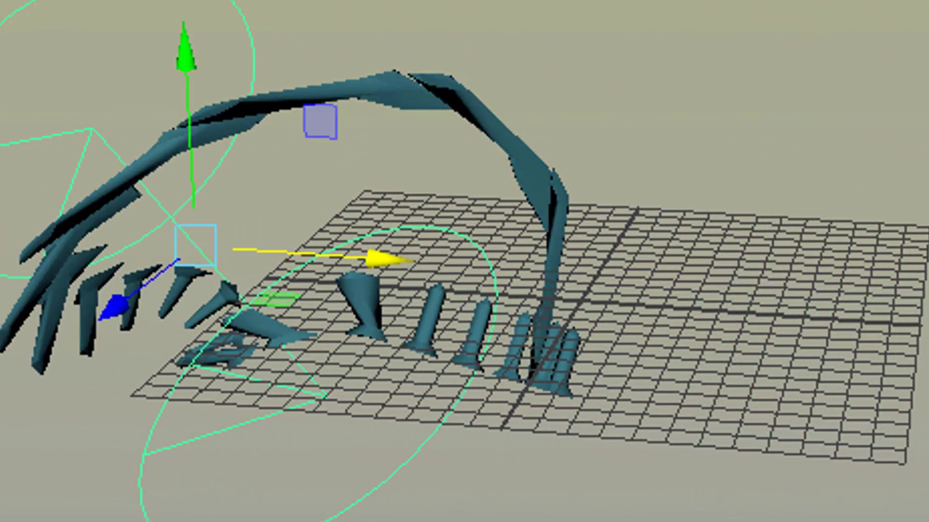
pyautogui.moveTo(370, 263); pyautogui.dragTo(317, 311)
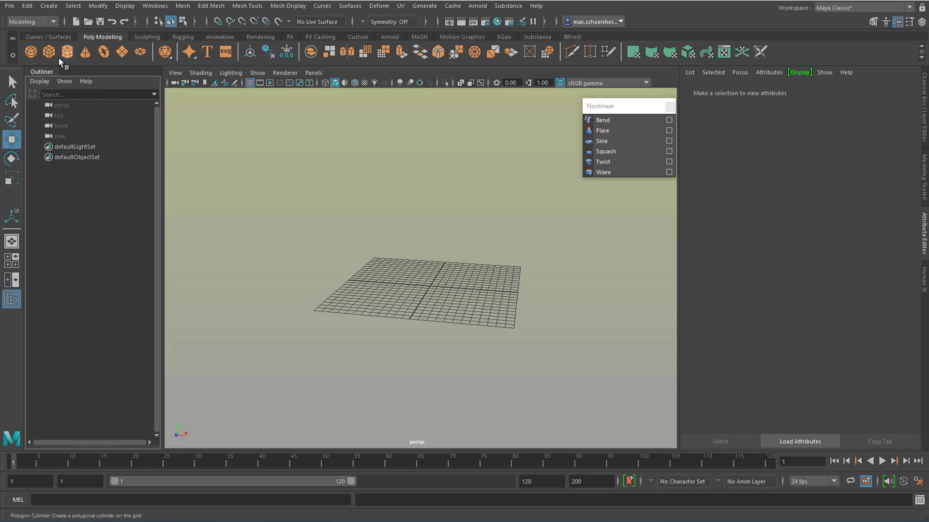
# Create a 3D Type text object reading '3D Type' and frame it in the view.
pyautogui.click(208, 55)
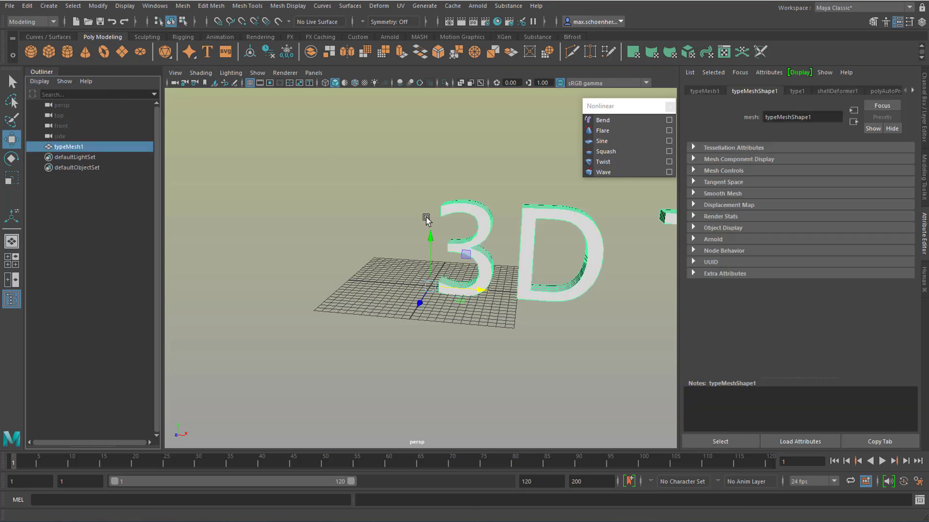
pyautogui.write('Type')
pyautogui.keyDown('alt'); pyautogui.moveTo(535, 304); pyautogui.dragTo(465, 303, button='middle'); pyautogui.keyUp('alt')
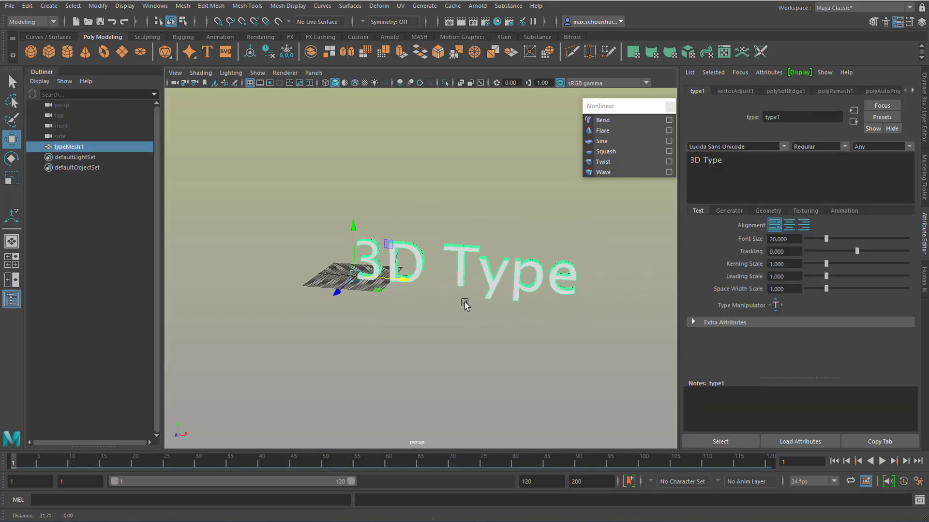
pyautogui.keyDown('alt'); pyautogui.moveTo(464, 302); pyautogui.dragTo(541, 271, button='right'); pyautogui.keyUp('alt')
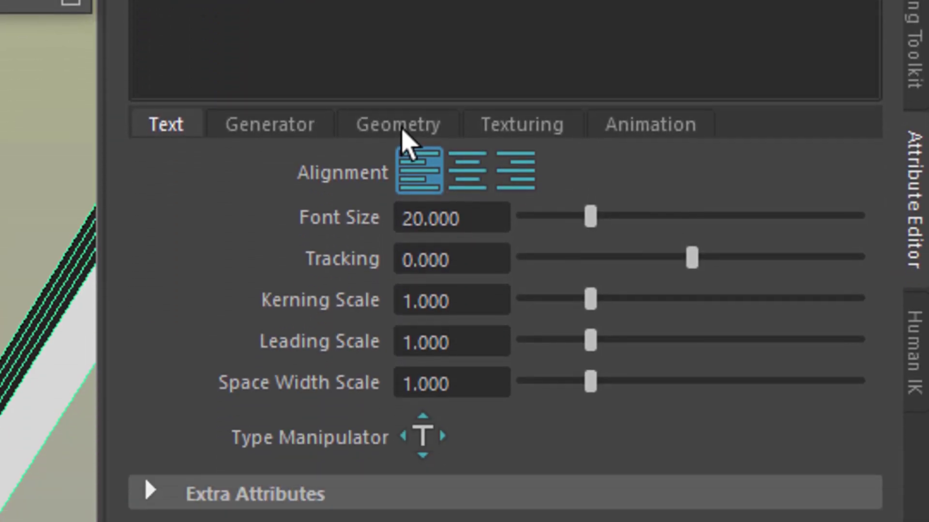
# Turn on Deformable Type in the text's Geometry settings to remesh the letters into dense triangles.
pyautogui.click(402, 130)
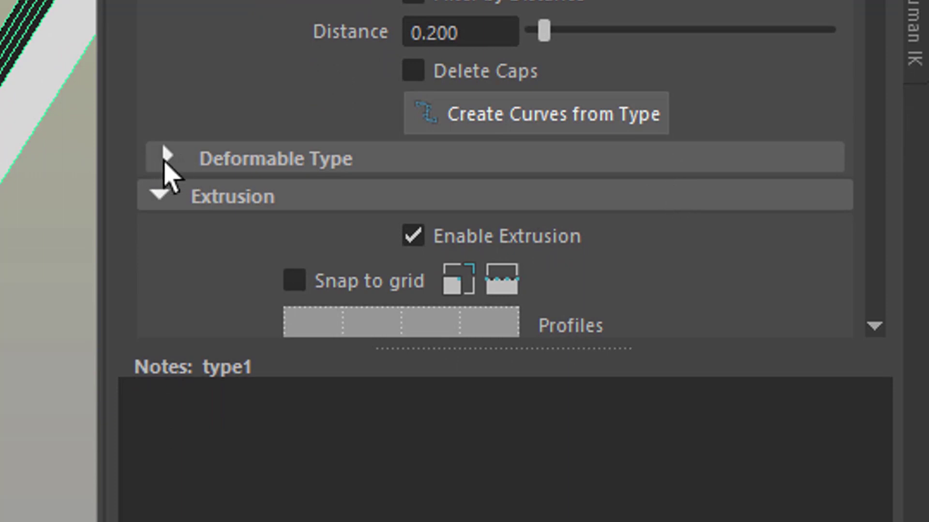
pyautogui.click(167, 155)
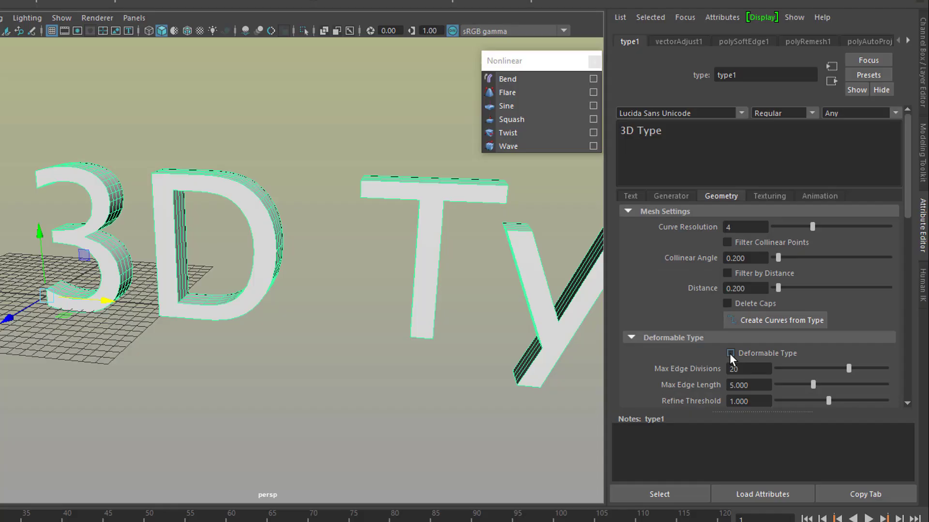
pyautogui.click(729, 353)
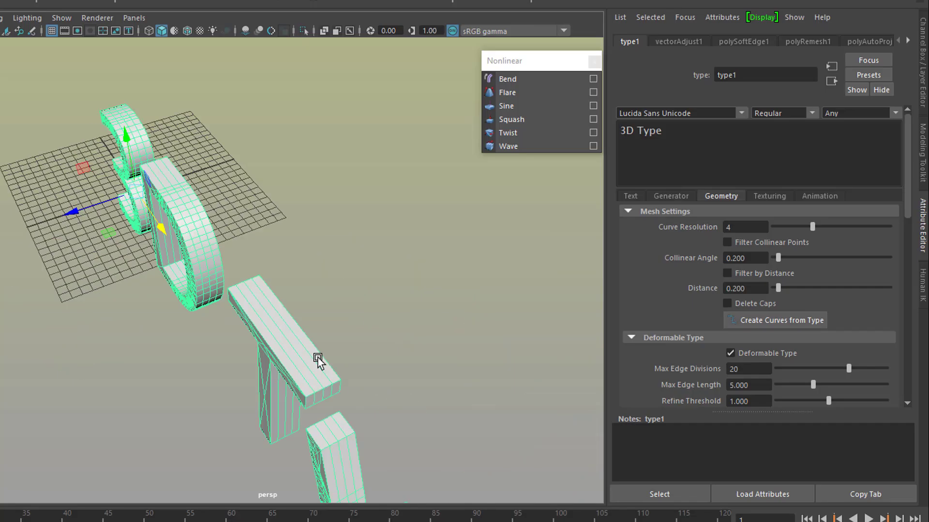
pyautogui.keyDown('alt'); pyautogui.moveTo(317, 358); pyautogui.dragTo(408, 333); pyautogui.keyUp('alt')
pyautogui.scroll(-5, 408, 332)
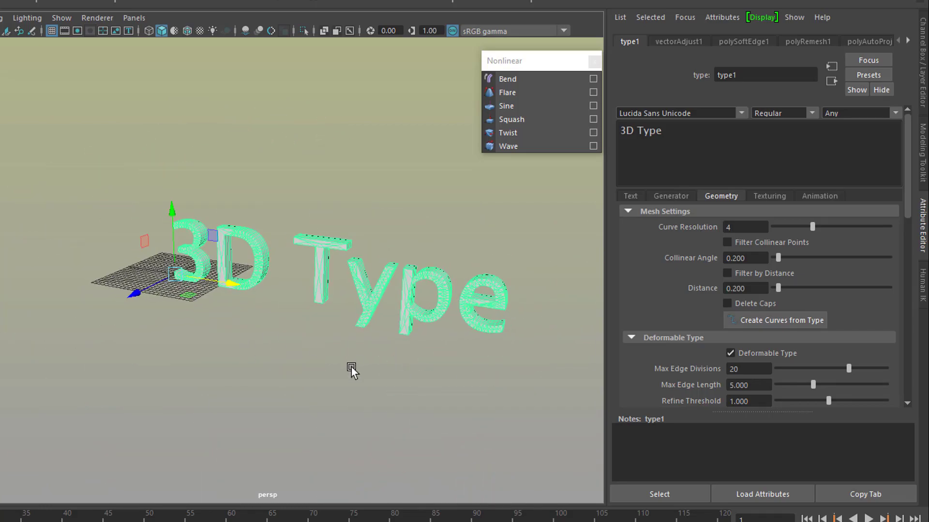
pyautogui.keyDown('alt'); pyautogui.moveTo(351, 367); pyautogui.dragTo(365, 357); pyautogui.keyUp('alt')
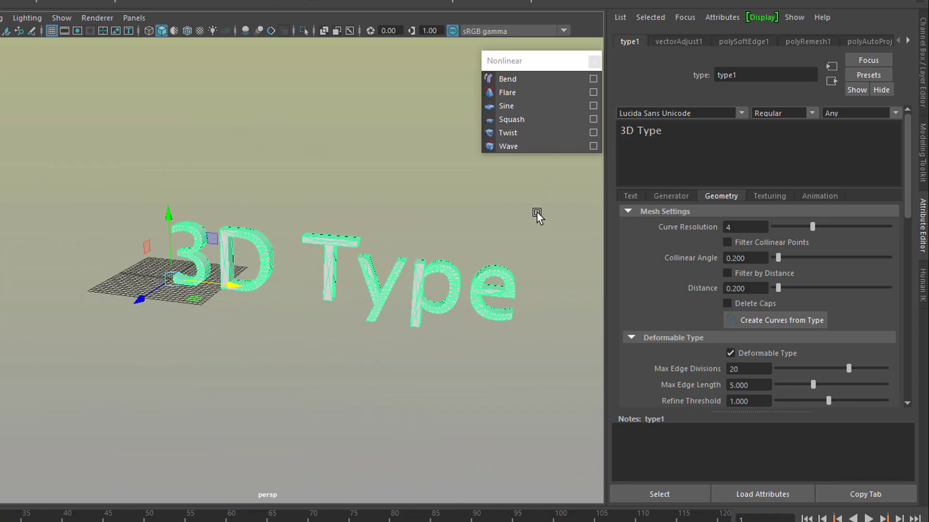
# Add a Twist deformer to the 3D Type text with Start Angle 8.86.
pyautogui.click(525, 136)
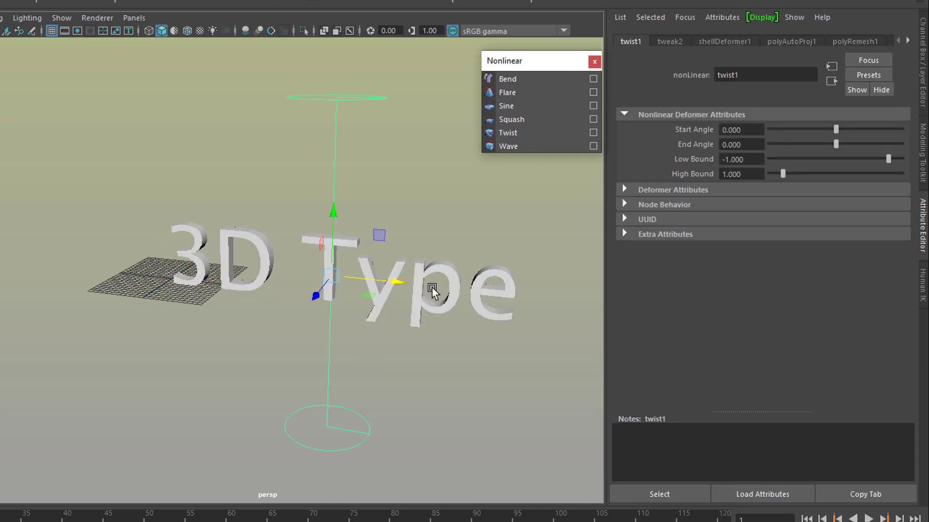
pyautogui.keyDown('alt'); pyautogui.moveTo(449, 301); pyautogui.dragTo(444, 301); pyautogui.keyUp('alt')
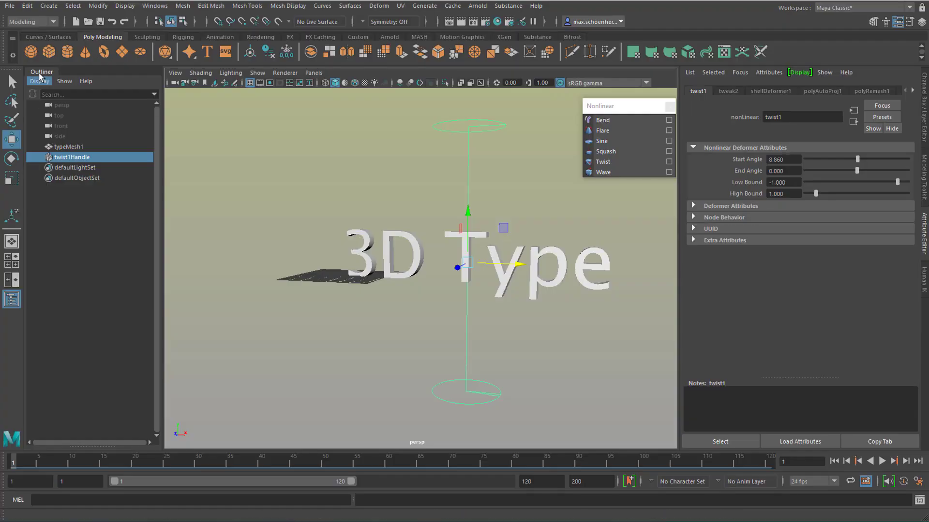
# Delete typeMesh1 and the twist handle, then create a new polygon cube.
pyautogui.keyDown('ctrl'); pyautogui.click(76, 147); pyautogui.keyUp('ctrl')
pyautogui.press('Delete')
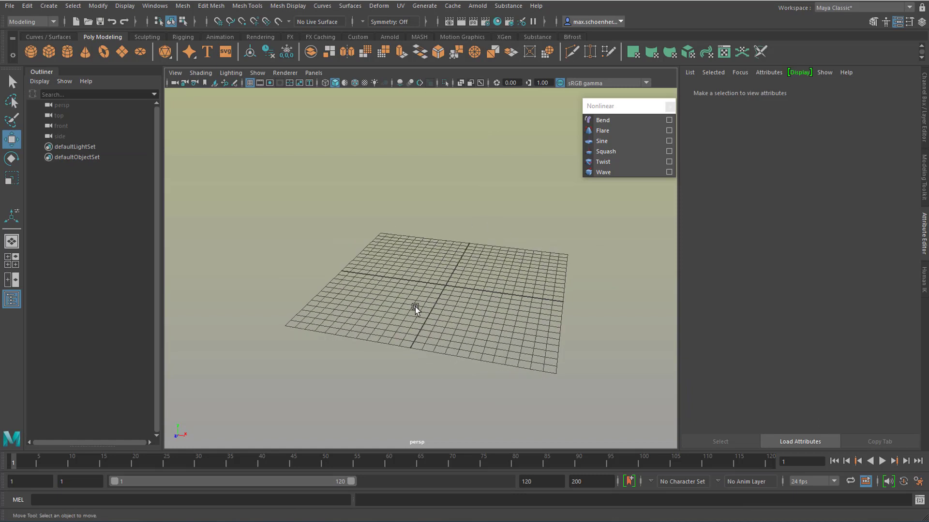
pyautogui.click(49, 52)
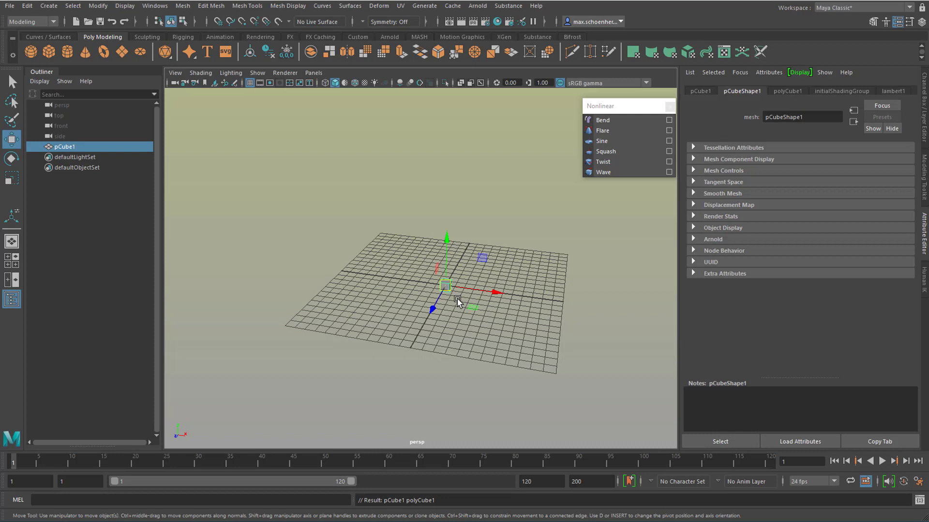
# Scale the cube to about 6.8 tall in Y and set its polyCube1 subdivisions to width 8, height 19.
pyautogui.press('r')
pyautogui.moveTo(449, 243); pyautogui.dragTo(473, 217)
pyautogui.moveTo(445, 245); pyautogui.dragTo(446, 227)
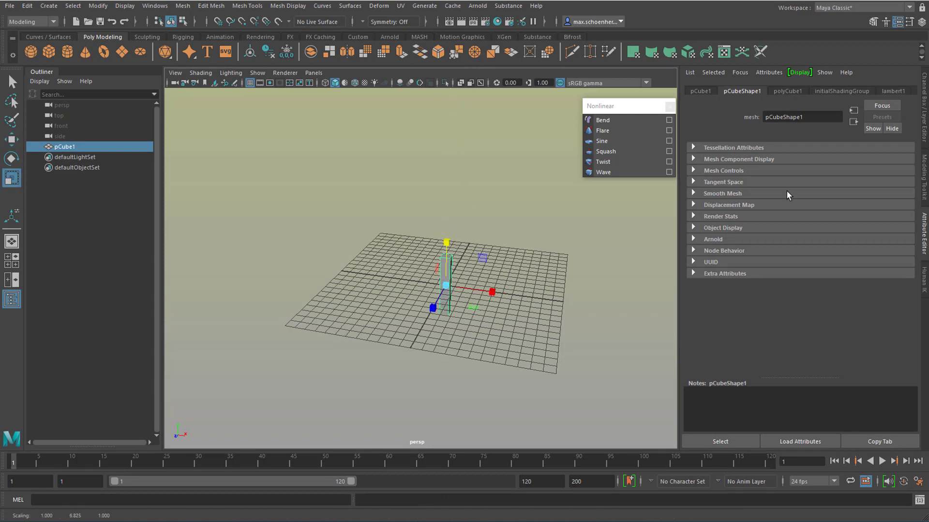
pyautogui.click(789, 91)
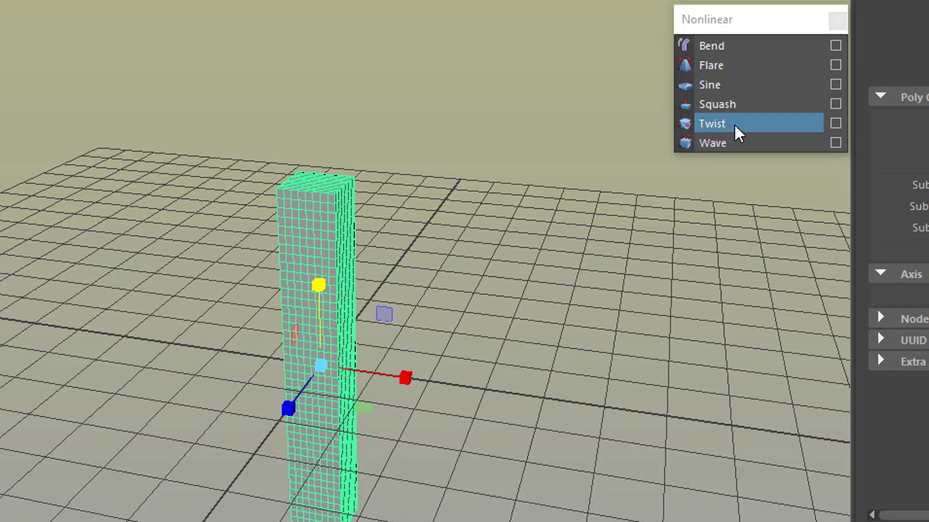
# Twist the column with a Twist deformer at Start Angle -115.182 and assign it a teal material.
pyautogui.click(614, 163)
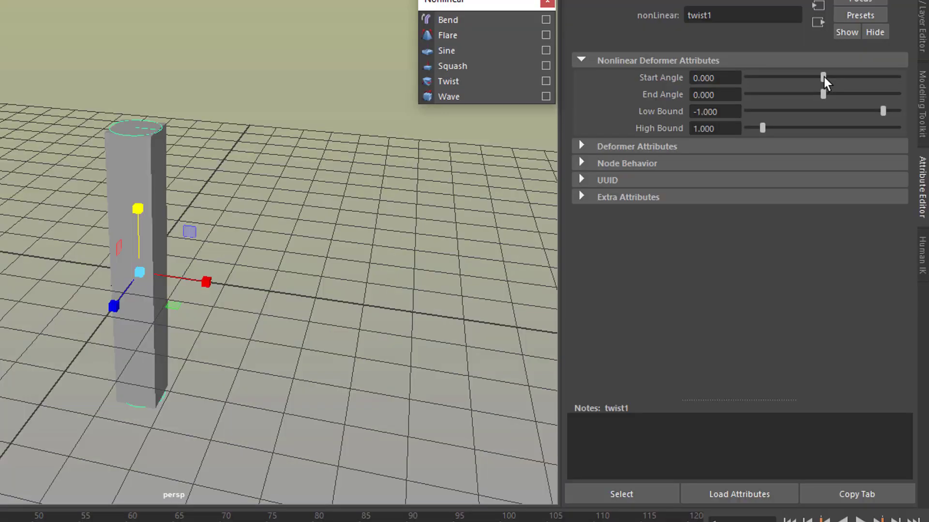
pyautogui.moveTo(823, 77); pyautogui.dragTo(810, 103)
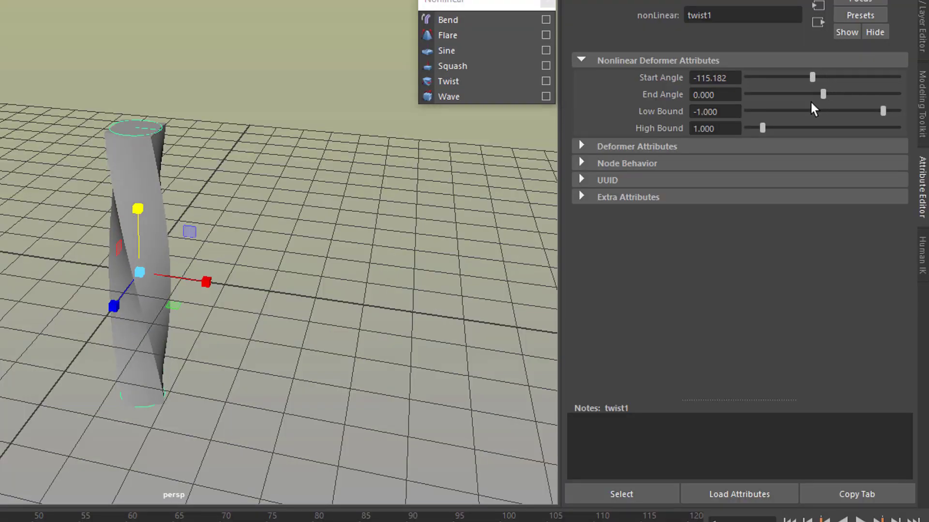
pyautogui.moveTo(137, 169); pyautogui.dragTo(271, 519, button='right')
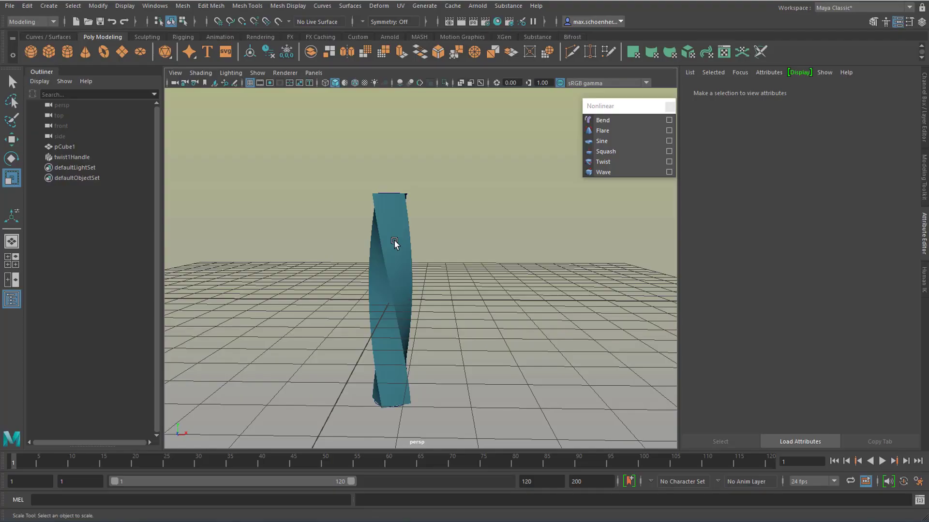
# Add a Bend deformer to pCube1 and raise Curvature to 139.175, curling the column into a near-closed ring.
pyautogui.click(477, 110)
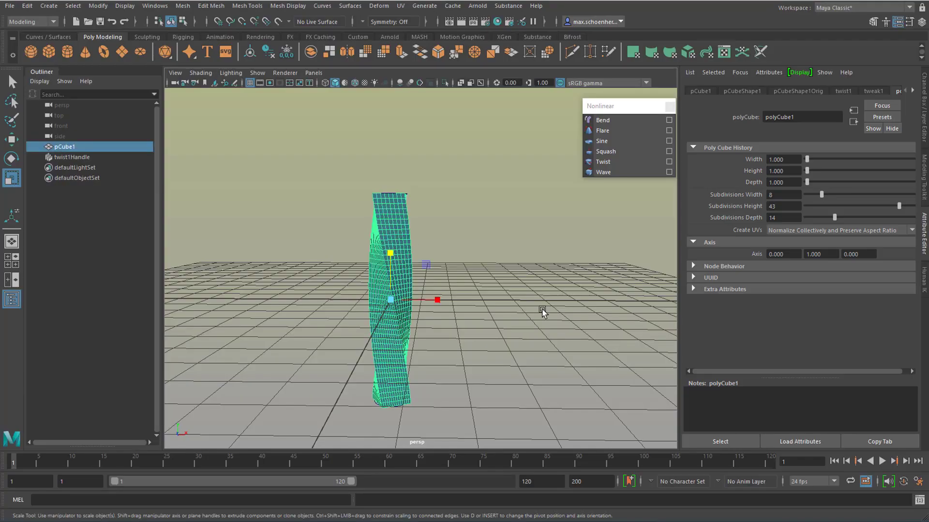
pyautogui.click(602, 120)
pyautogui.click(325, 83)
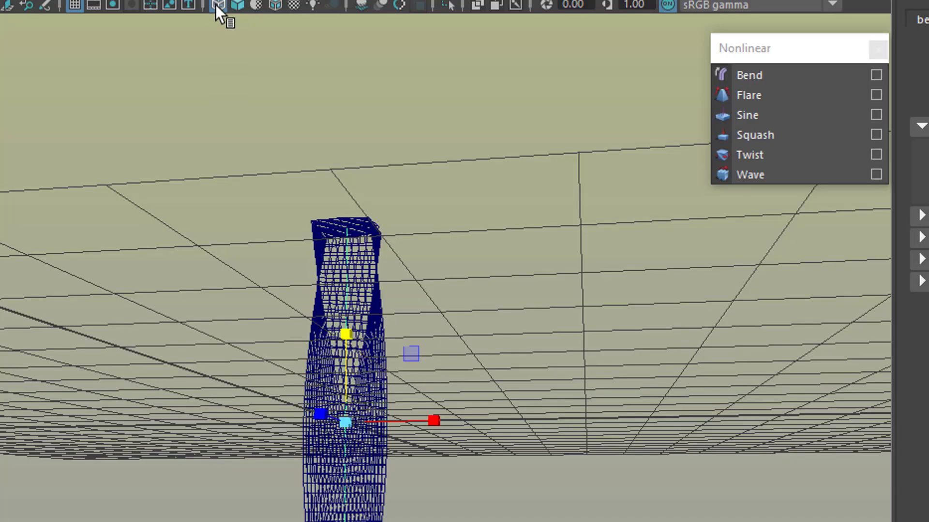
pyautogui.moveTo(553, 394)
pyautogui.keyDown('alt'); pyautogui.mouseDown()
pyautogui.moveTo(614, 394)
pyautogui.moveTo(648, 375)
pyautogui.moveTo(632, 404)
pyautogui.moveTo(551, 397)
pyautogui.mouseUp(); pyautogui.keyUp('alt')
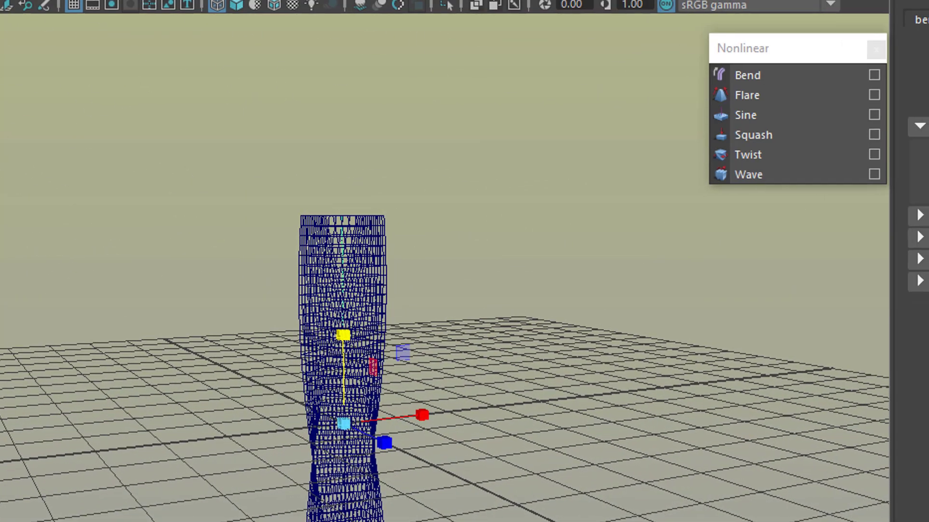
pyautogui.click(237, 6)
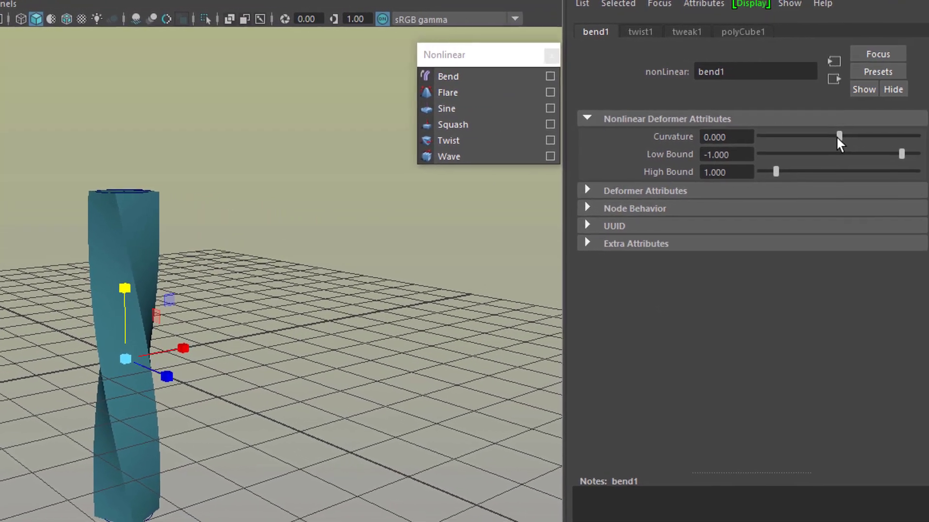
pyautogui.moveTo(819, 139); pyautogui.dragTo(893, 149)
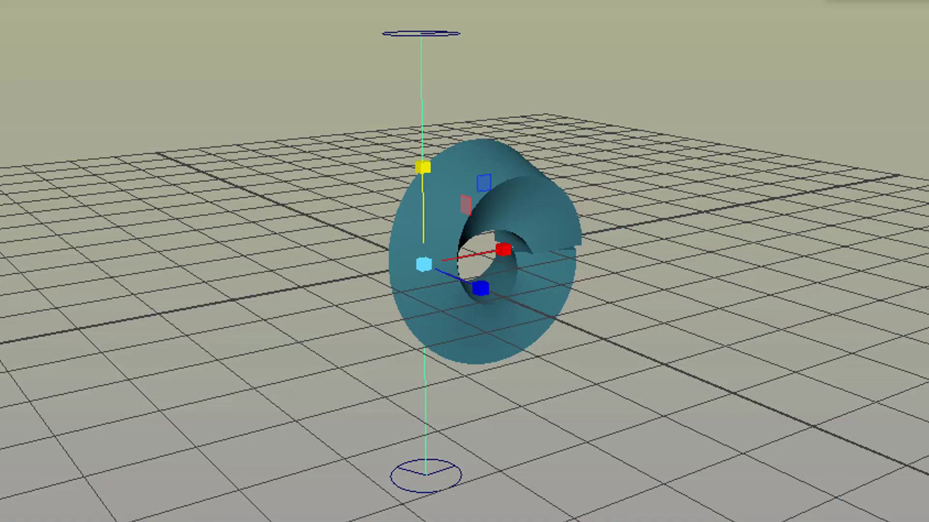
pyautogui.keyDown('alt'); pyautogui.moveTo(678, 266); pyautogui.dragTo(638, 232); pyautogui.keyUp('alt')
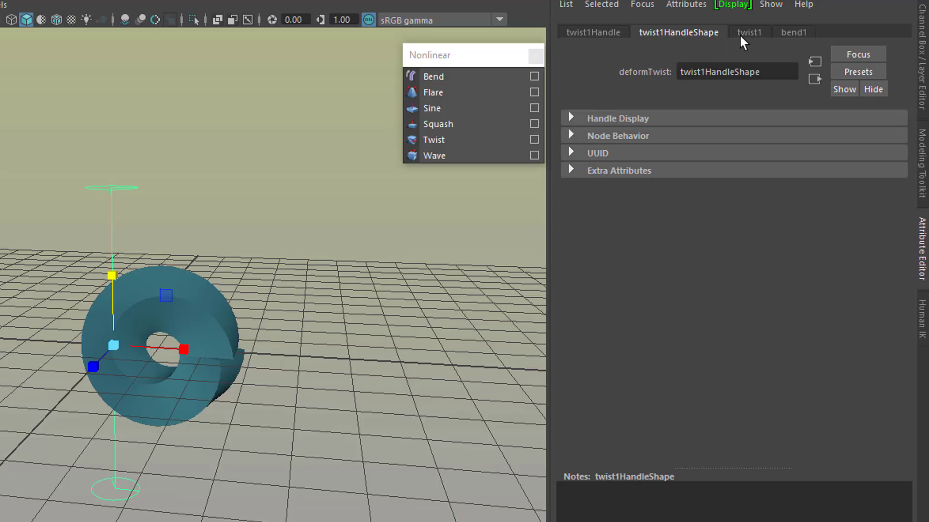
# Raise twist1's Start Angle to about 186 and enter a bend Curvature of 270.
pyautogui.click(753, 34)
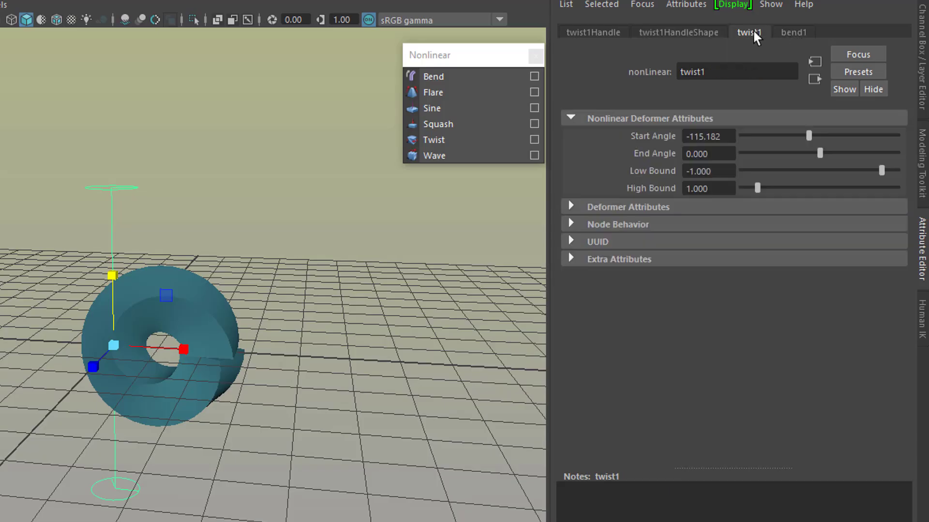
pyautogui.moveTo(808, 135); pyautogui.dragTo(882, 147)
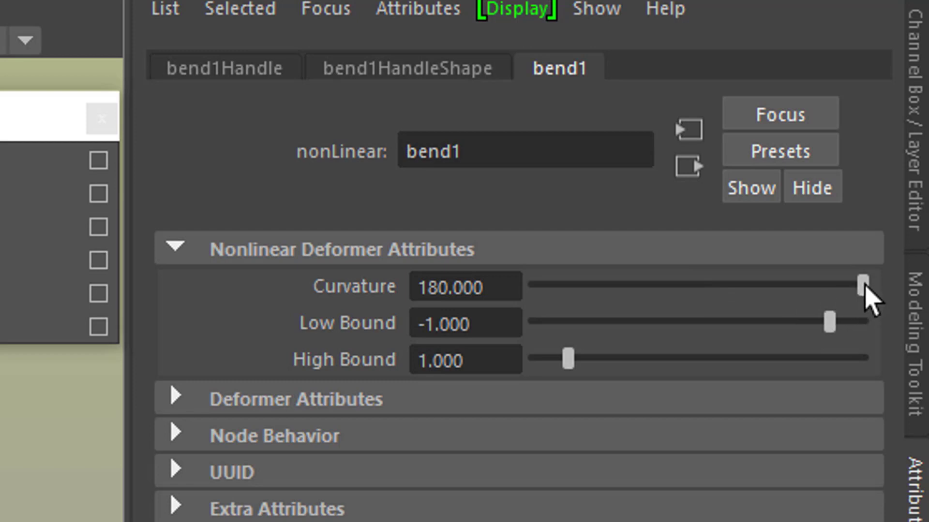
pyautogui.click(514, 285)
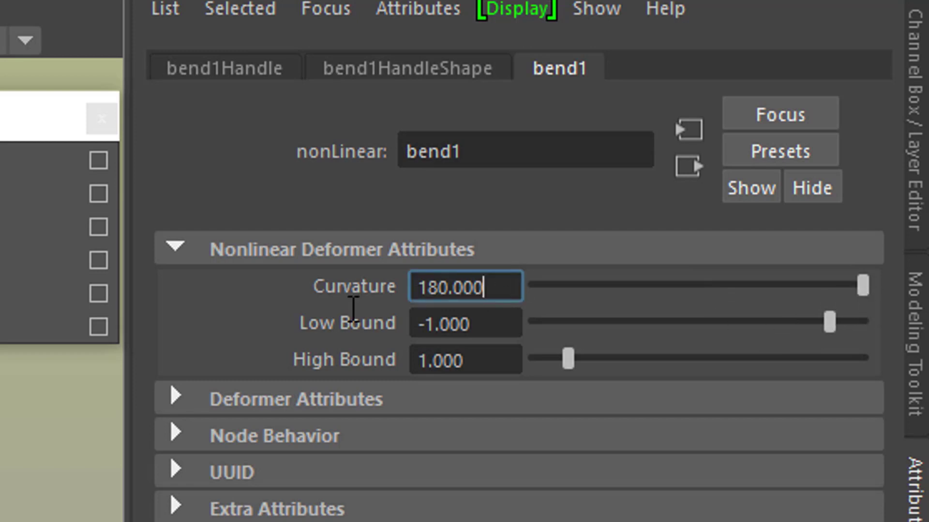
pyautogui.moveTo(448, 289); pyautogui.dragTo(375, 295)
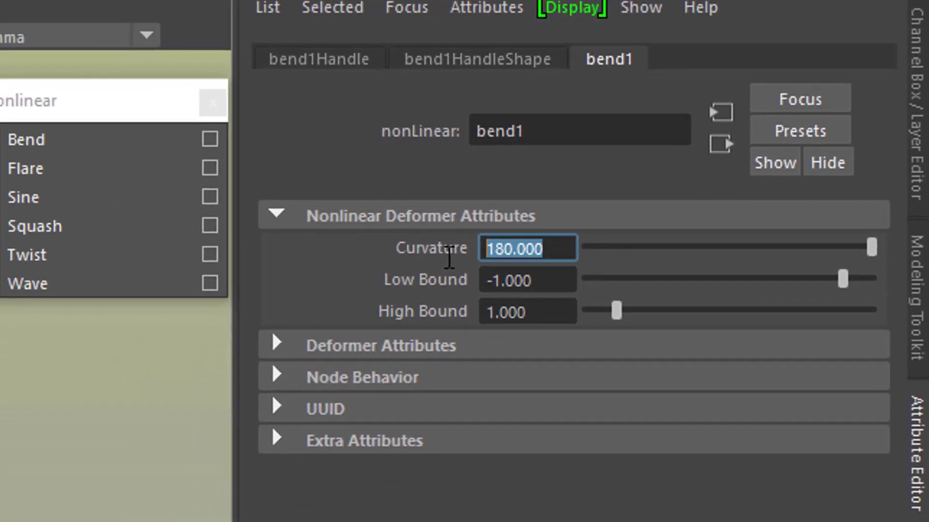
pyautogui.write('2')
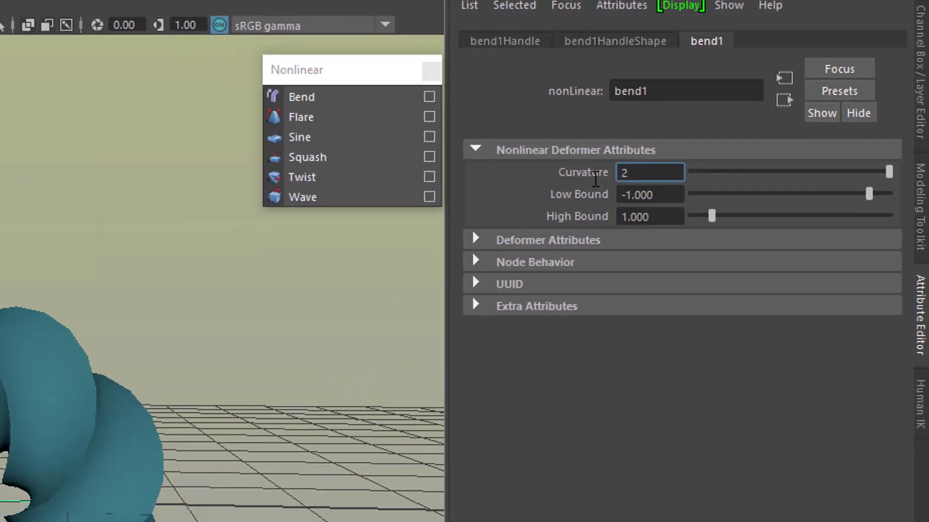
pyautogui.write('70')
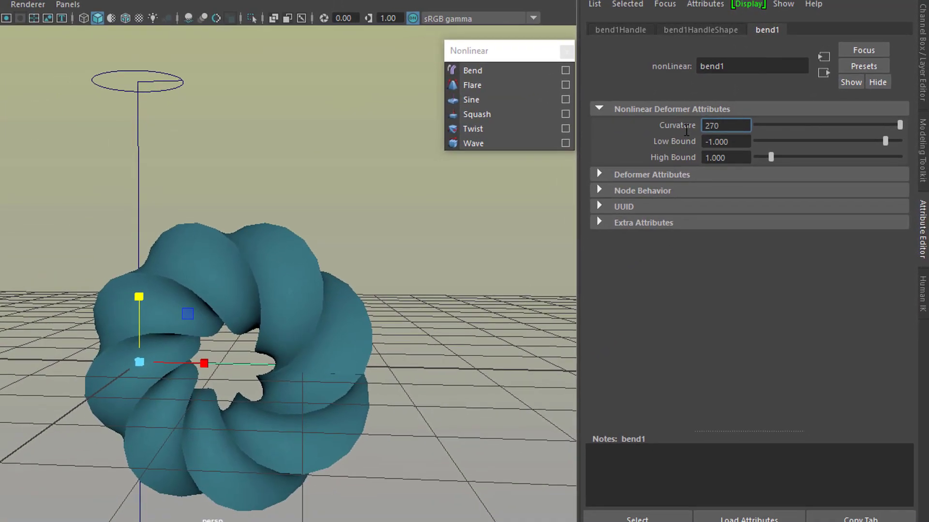
pyautogui.press('Return')
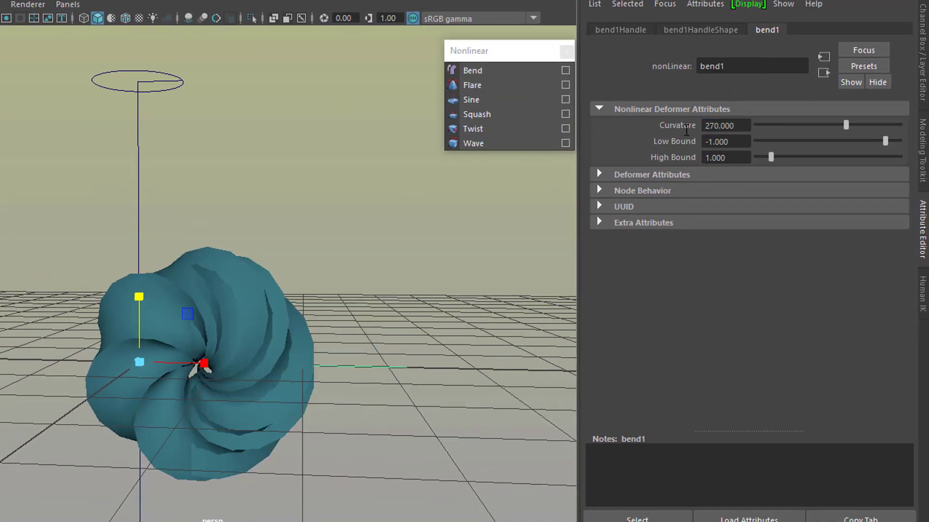
# Set bend Curvature to 90, then drag it to 243.093 to coil the column into a spiral rosette.
pyautogui.keyDown('alt'); pyautogui.moveTo(429, 268); pyautogui.dragTo(416, 310); pyautogui.keyUp('alt')
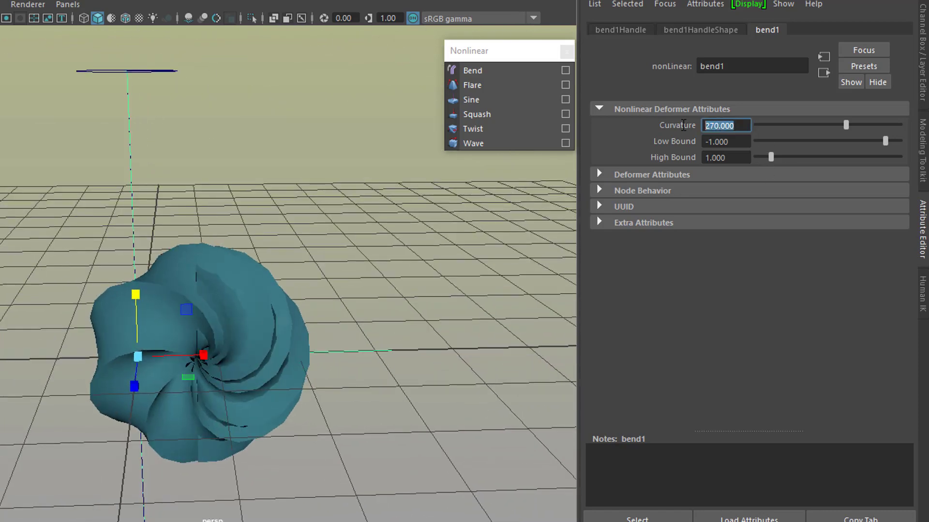
pyautogui.press('Return')
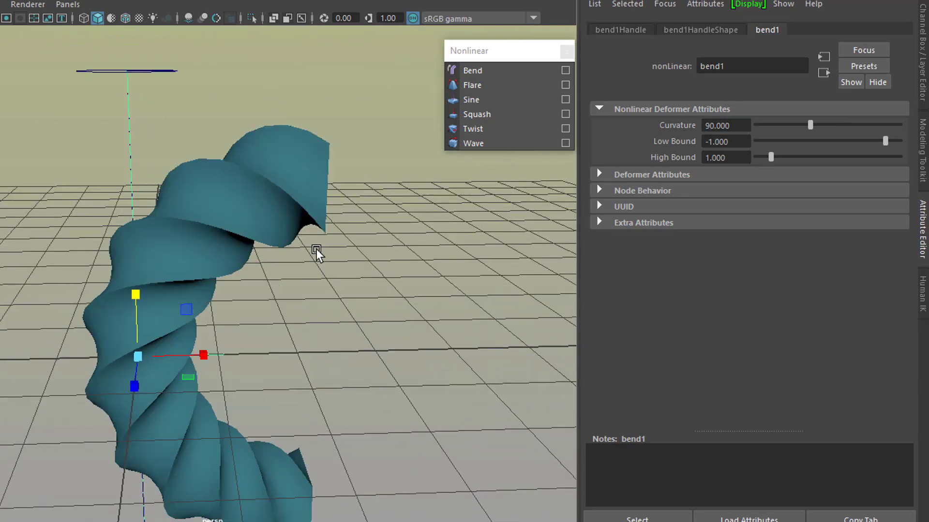
pyautogui.keyDown('alt'); pyautogui.moveTo(315, 250); pyautogui.dragTo(362, 339); pyautogui.keyUp('alt')
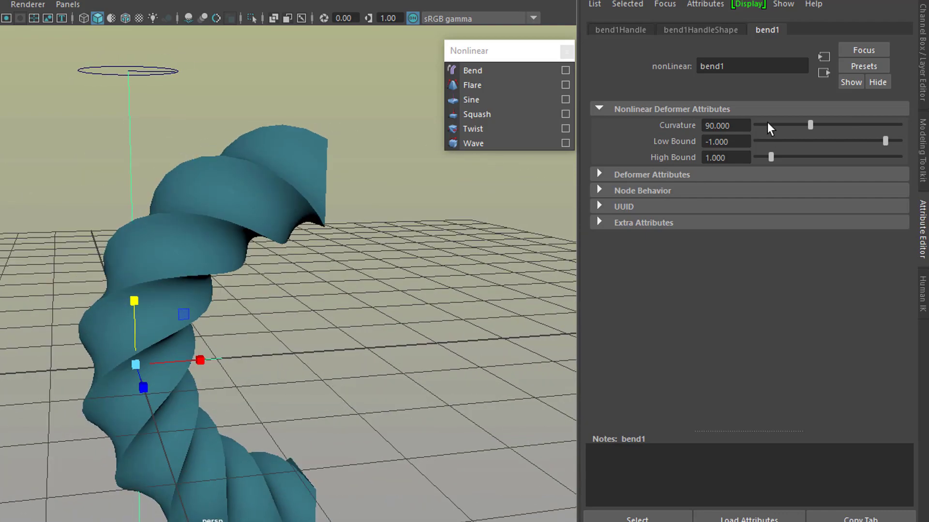
pyautogui.moveTo(808, 126); pyautogui.dragTo(839, 126)
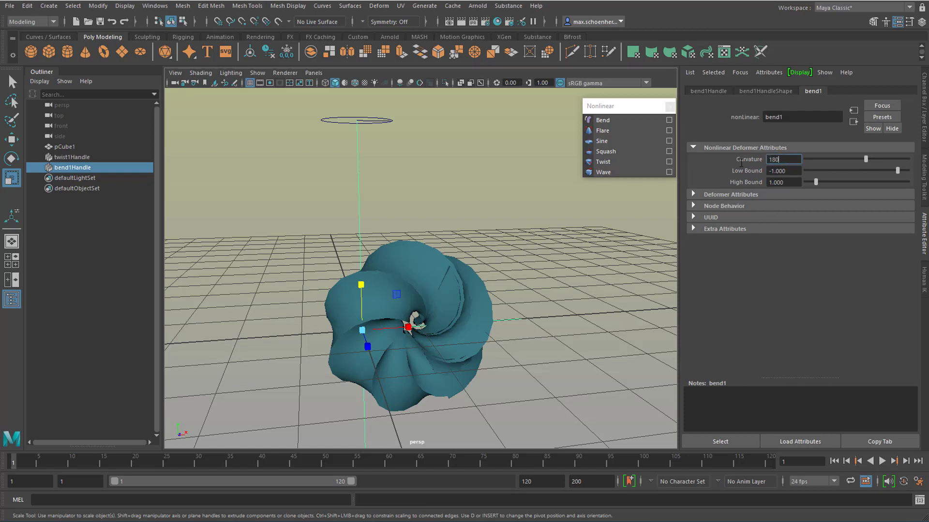
# Bend the column into a ring at Curvature 180, then lower it to -49.175 to straighten the twisted spiral.
pyautogui.press('Return')
pyautogui.keyDown('alt'); pyautogui.moveTo(418, 337); pyautogui.dragTo(460, 356); pyautogui.keyUp('alt')
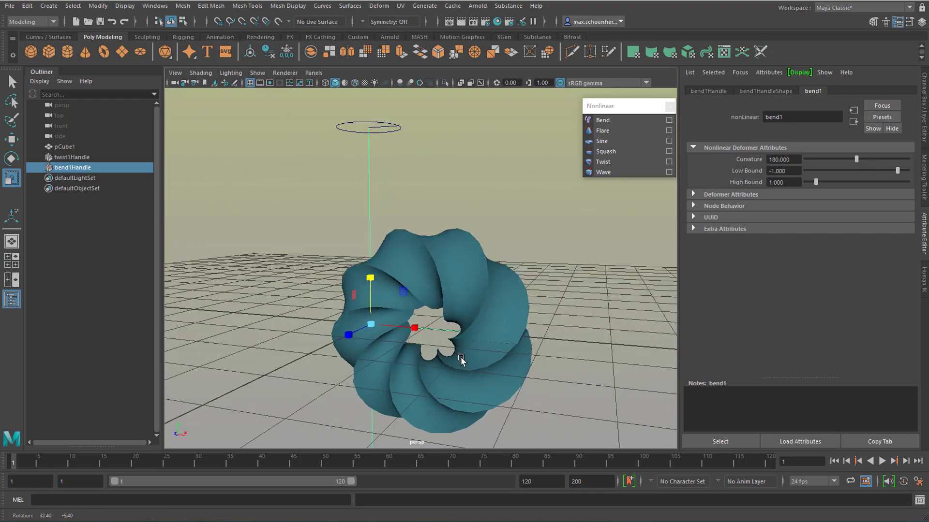
pyautogui.click(72, 157)
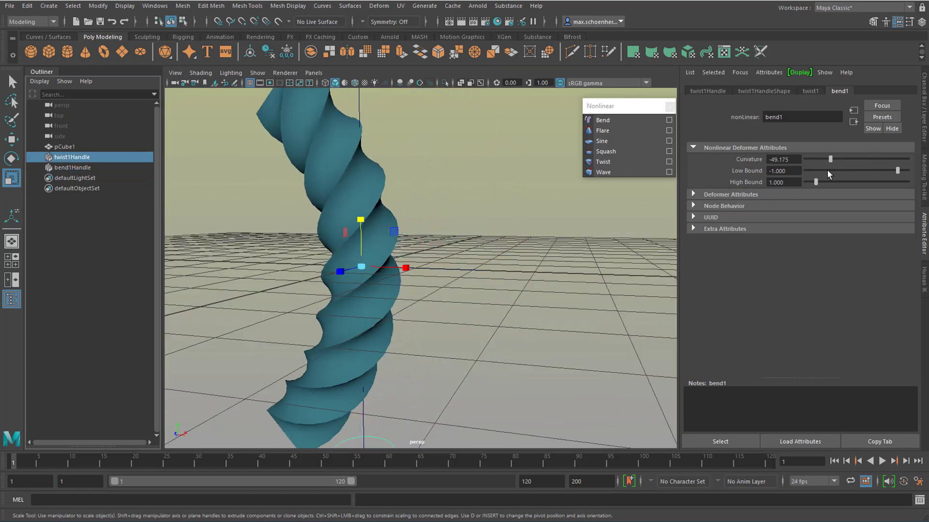